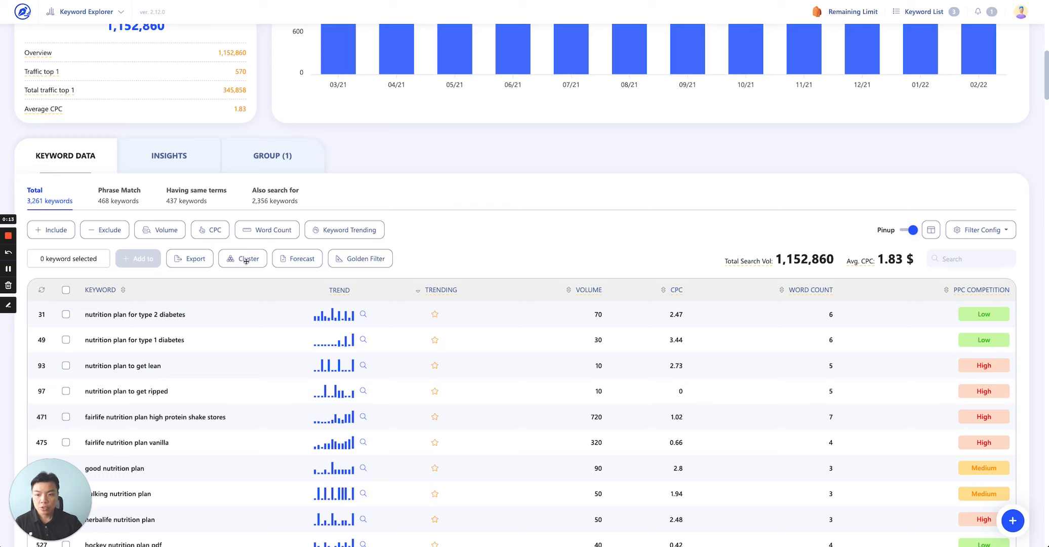
# Expand the top keyword rows to examine their keyword difficulty, search volume trend and top SERP results, then collapse them.
pyautogui.moveTo(262, 268)
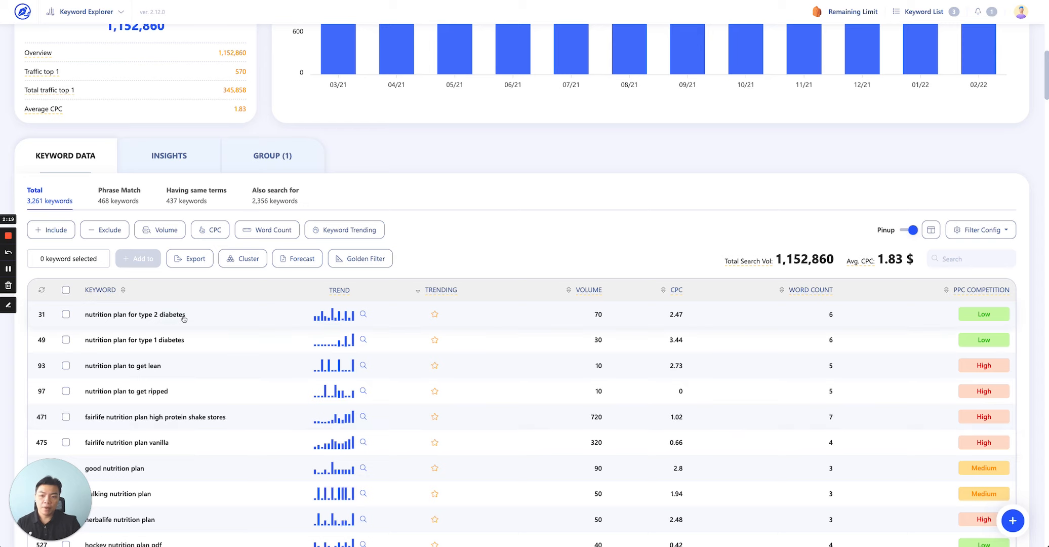
pyautogui.click(232, 315)
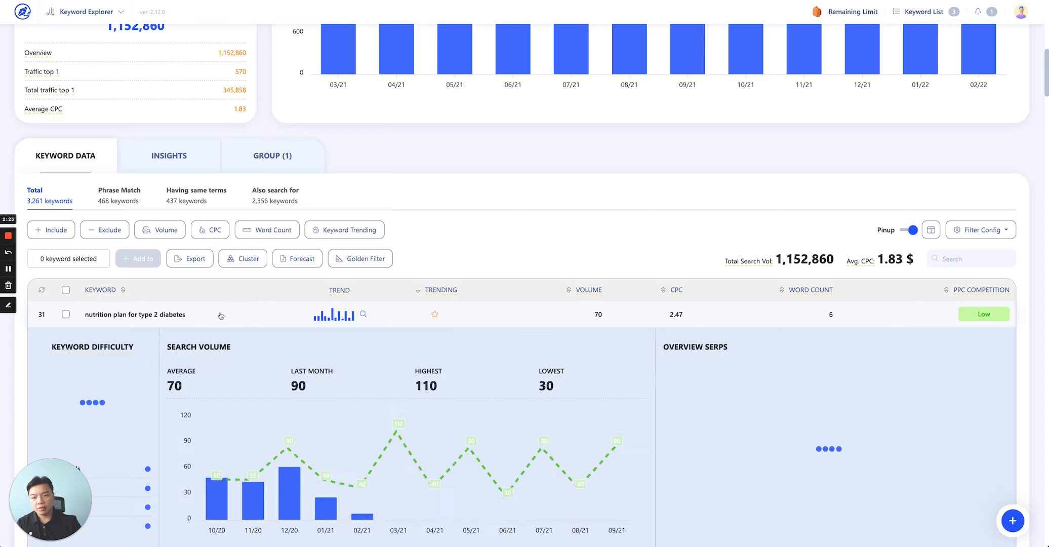
pyautogui.scroll(-3, 677, 273)
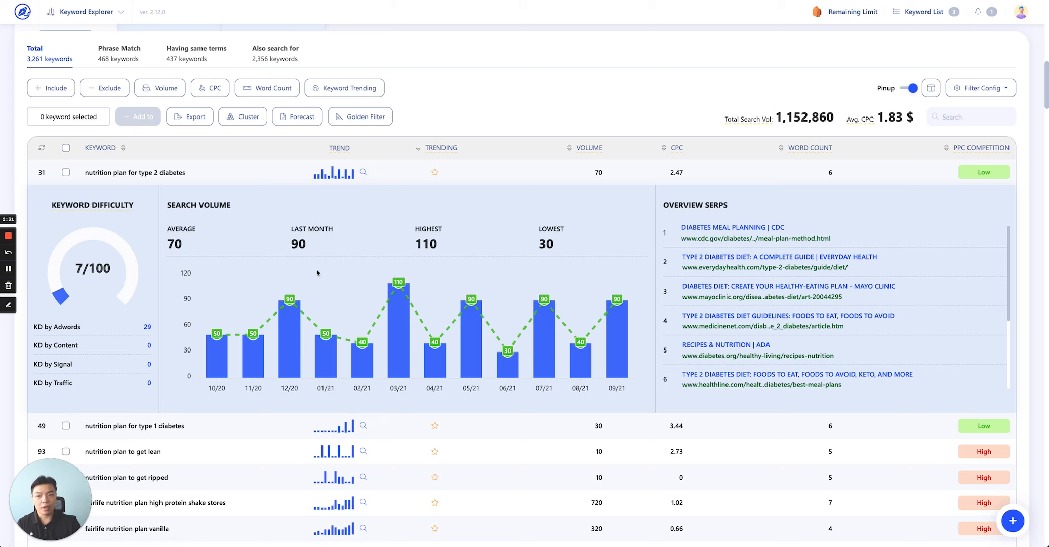
pyautogui.click(226, 430)
pyautogui.scroll(-5, 748, 384)
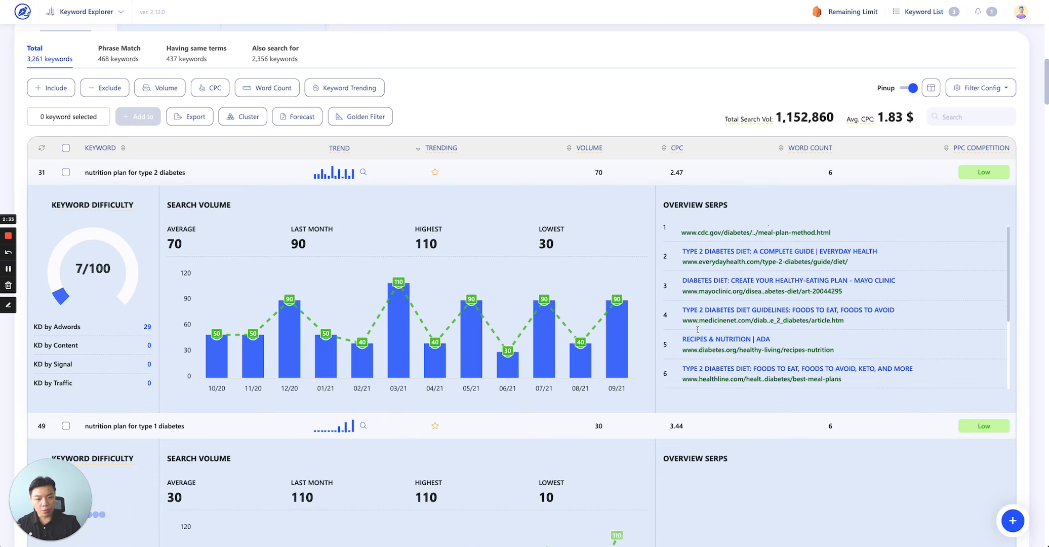
pyautogui.scroll(-3, 748, 413)
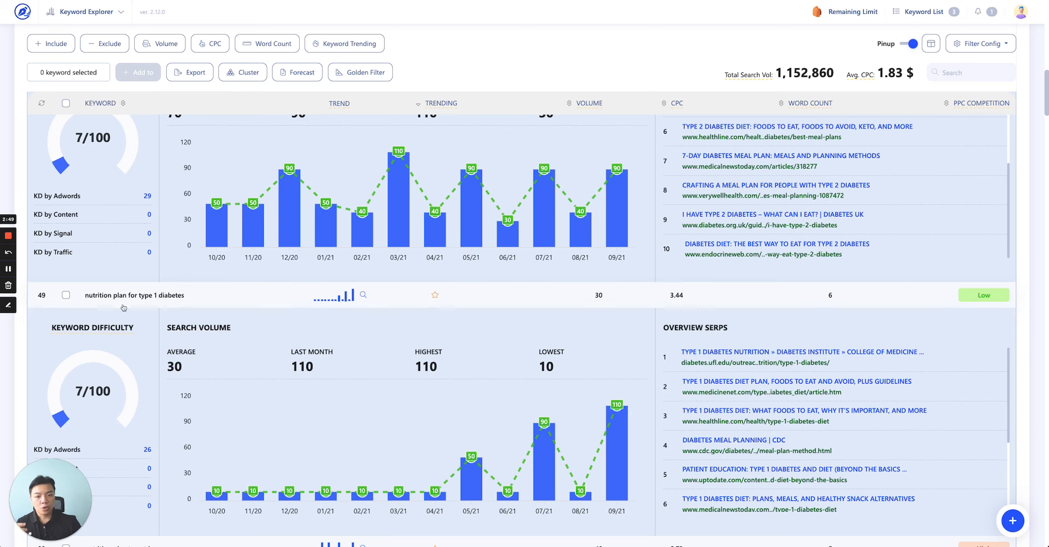
pyautogui.click(226, 304)
pyautogui.scroll(5, 255, 336)
pyautogui.click(214, 294)
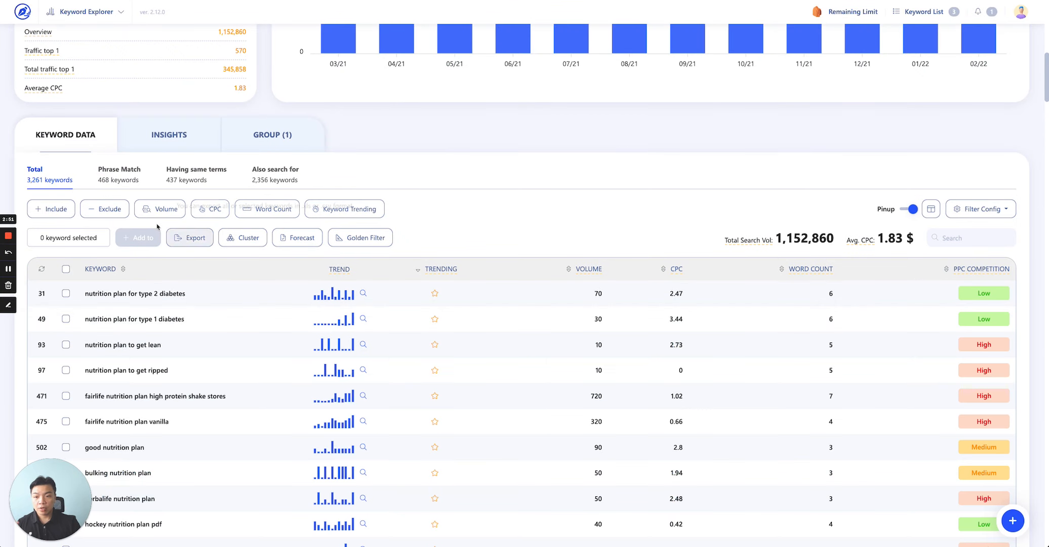
pyautogui.click(251, 243)
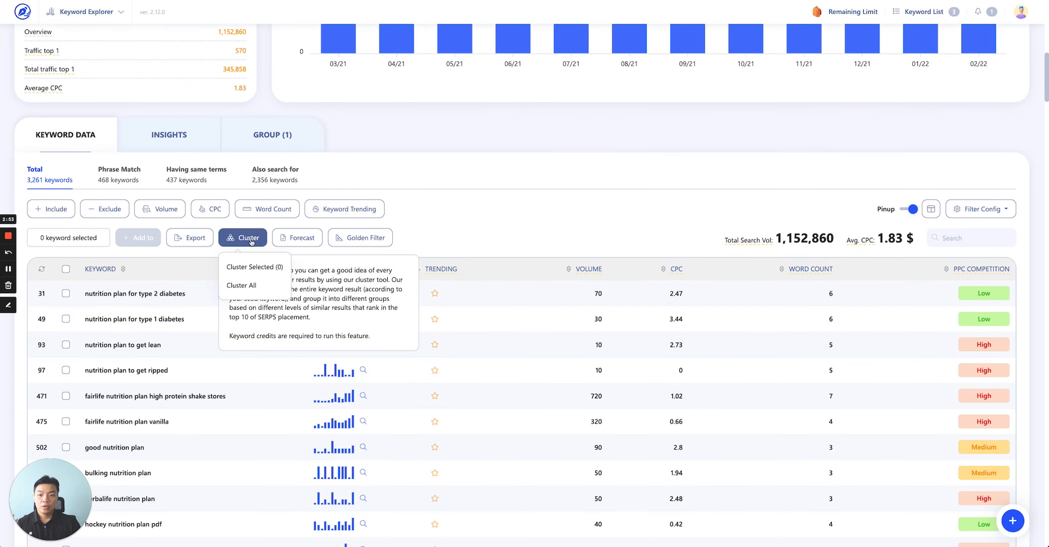
pyautogui.click(250, 287)
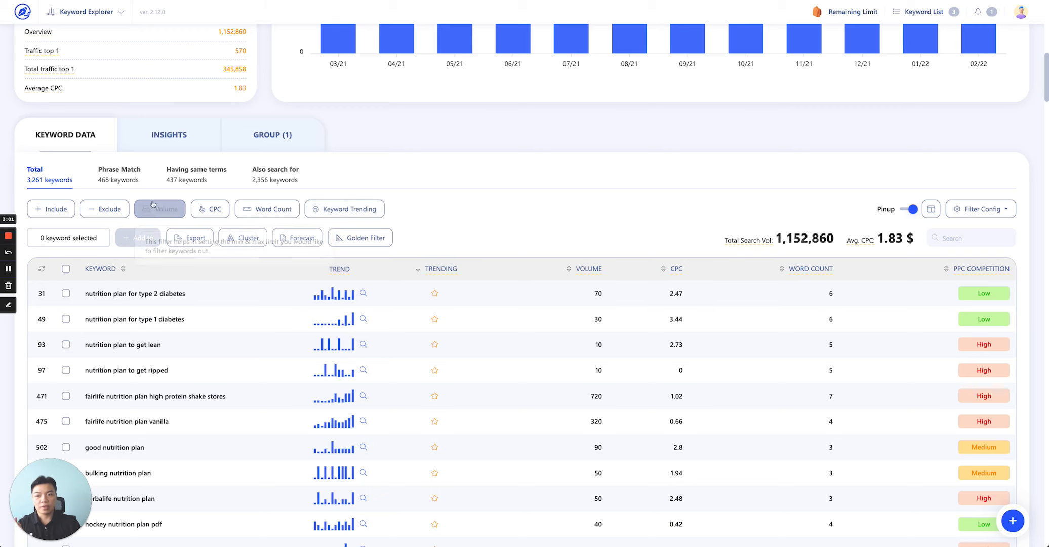
# Filter the keyword list to a search volume between 100 and 300.
pyautogui.click(165, 208)
pyautogui.click(163, 241)
pyautogui.write('100')
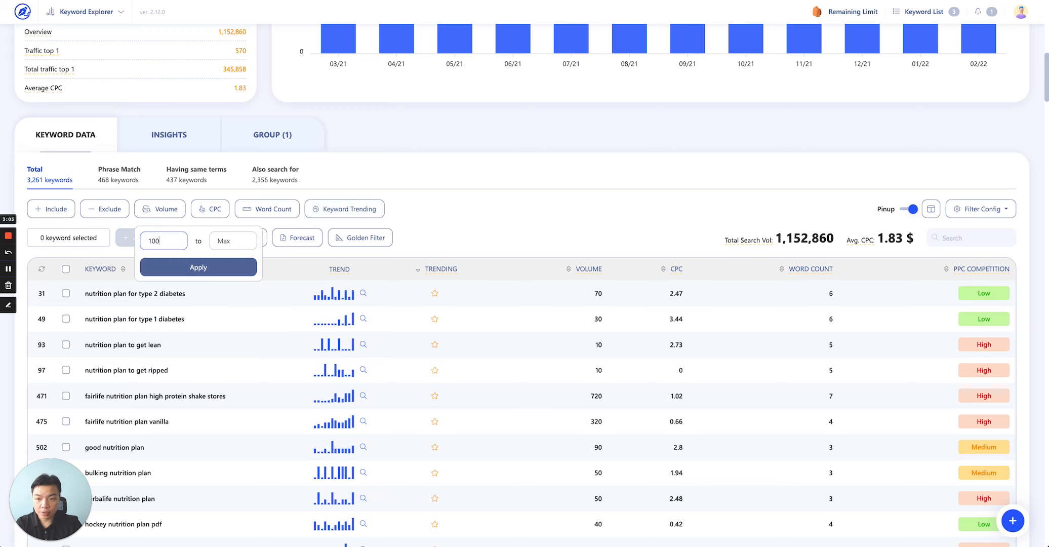
pyautogui.press('Tab')
pyautogui.write('300')
pyautogui.click(183, 268)
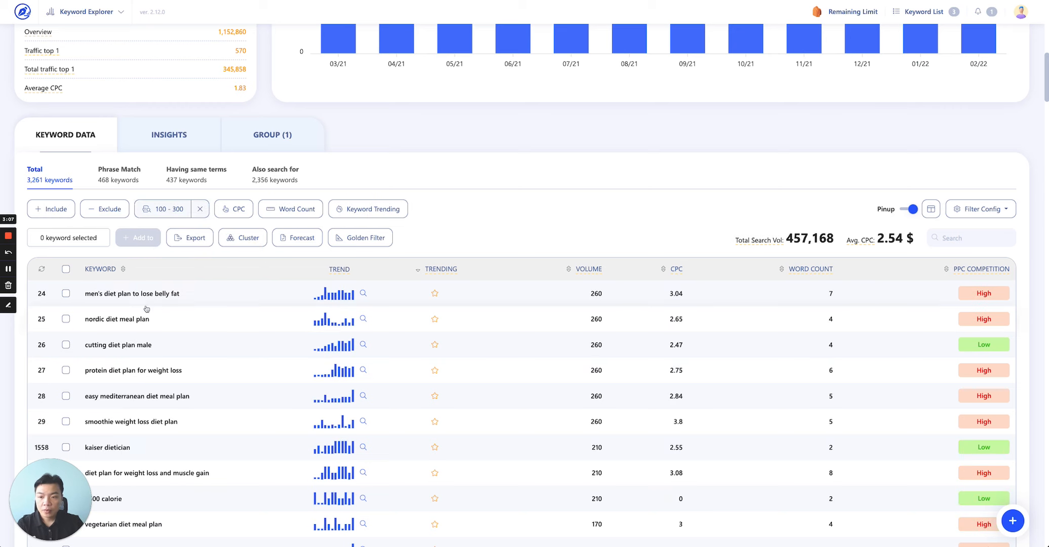
# Select all filtered keywords and cluster the selection, grouping keywords with 7 similar results.
pyautogui.click(66, 269)
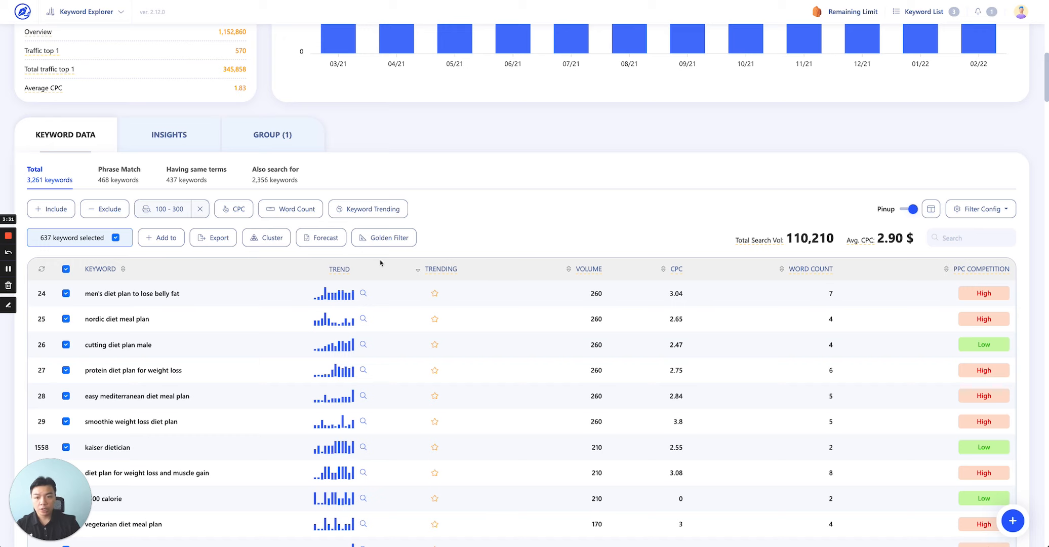
pyautogui.click(273, 241)
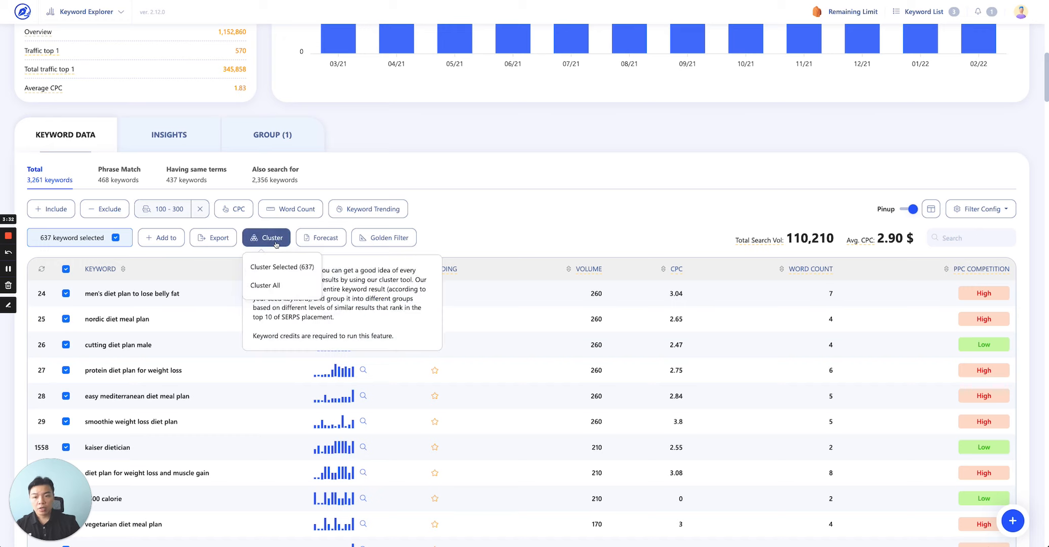
pyautogui.click(280, 267)
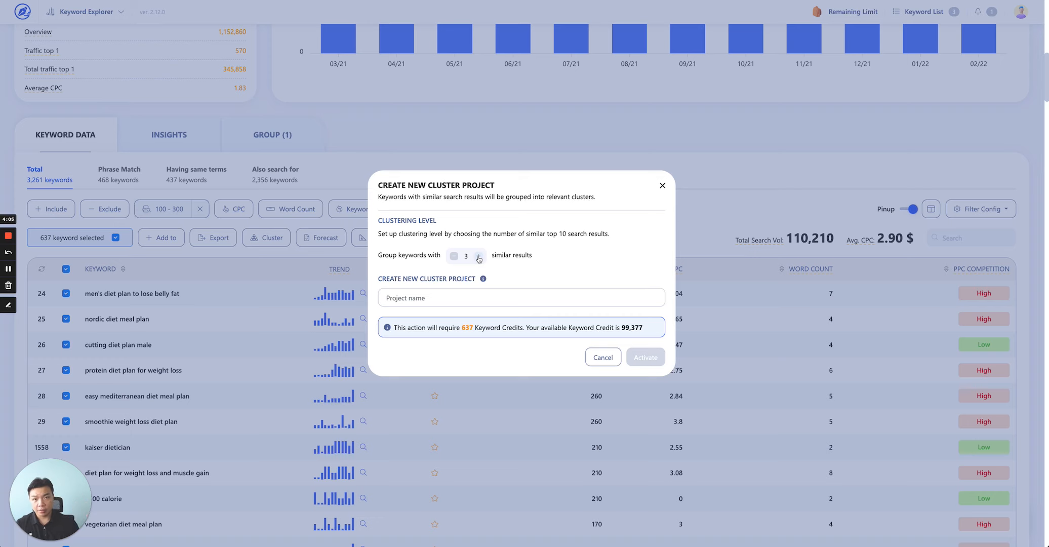
pyautogui.click(478, 257)
pyautogui.click(479, 257)
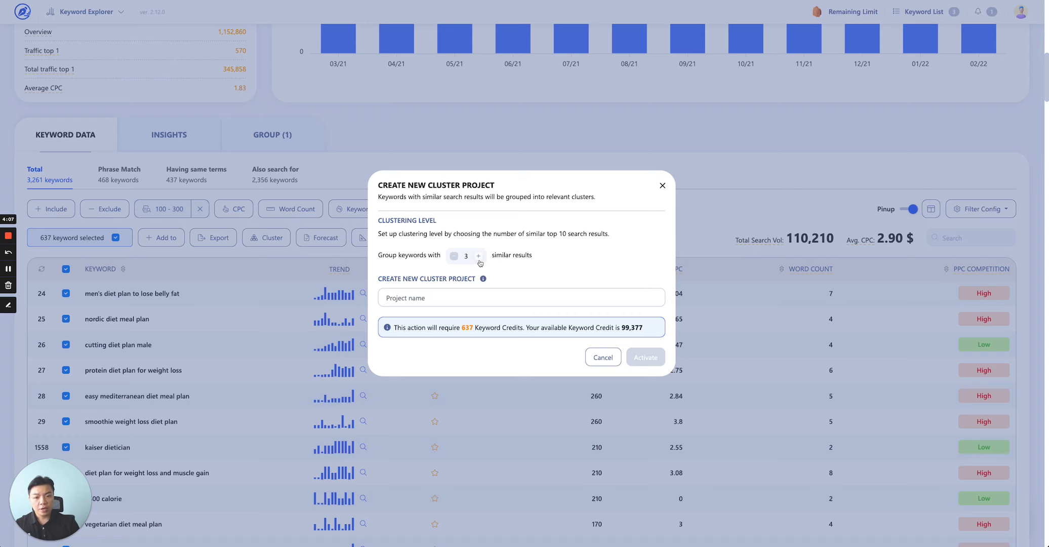
pyautogui.click(479, 256)
pyautogui.click(479, 257)
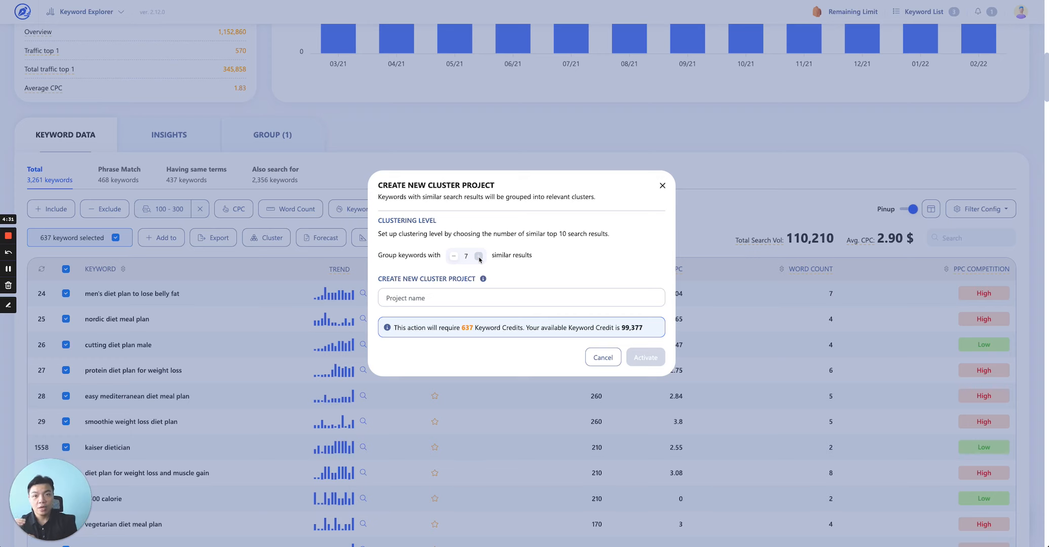
pyautogui.click(454, 256)
pyautogui.click(454, 255)
pyautogui.click(455, 256)
pyautogui.click(455, 256)
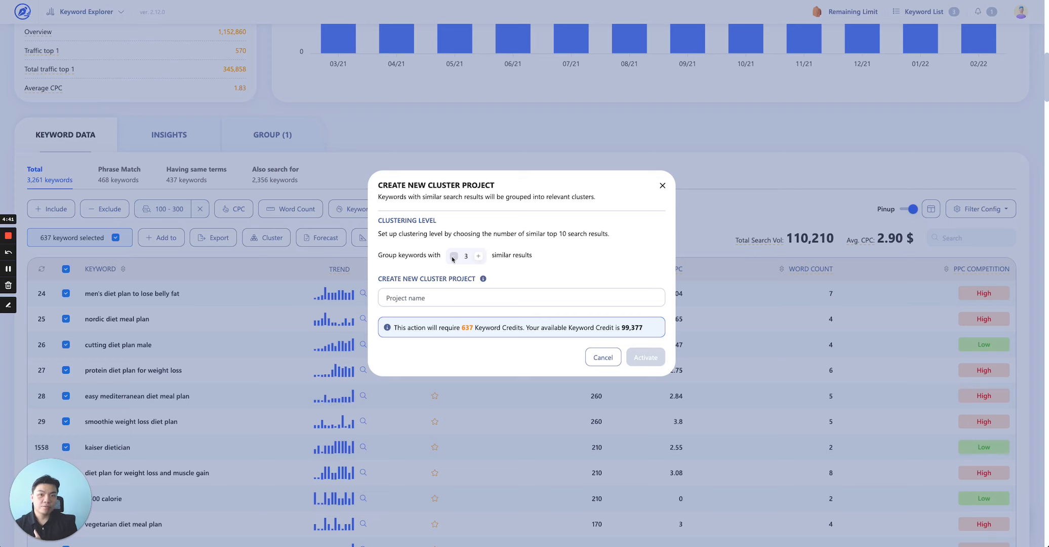
pyautogui.click(479, 256)
pyautogui.click(478, 256)
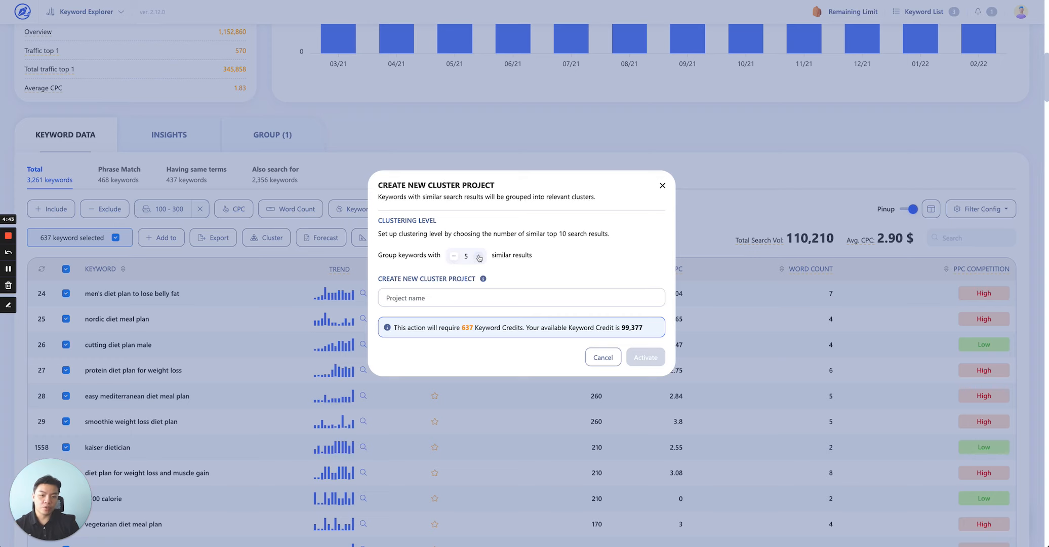
pyautogui.click(478, 257)
pyautogui.click(479, 256)
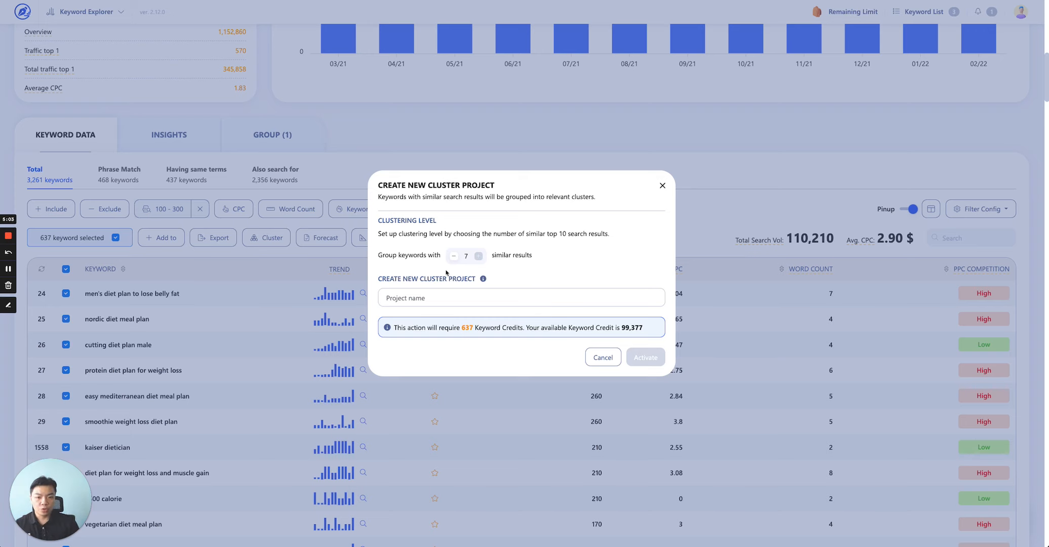
# Name the cluster project nutrition plan and activate it.
pyautogui.click(428, 291)
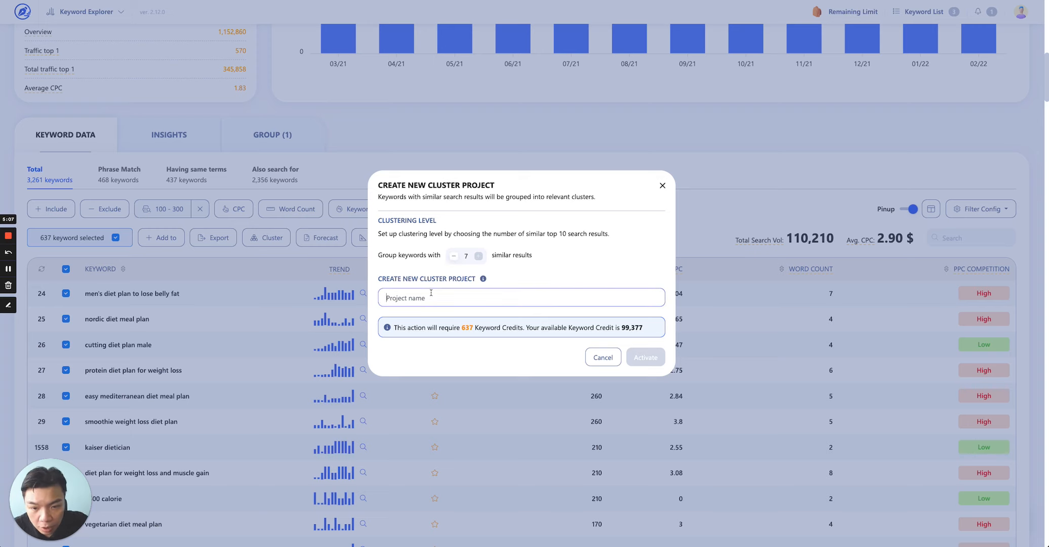
pyautogui.write('nutri')
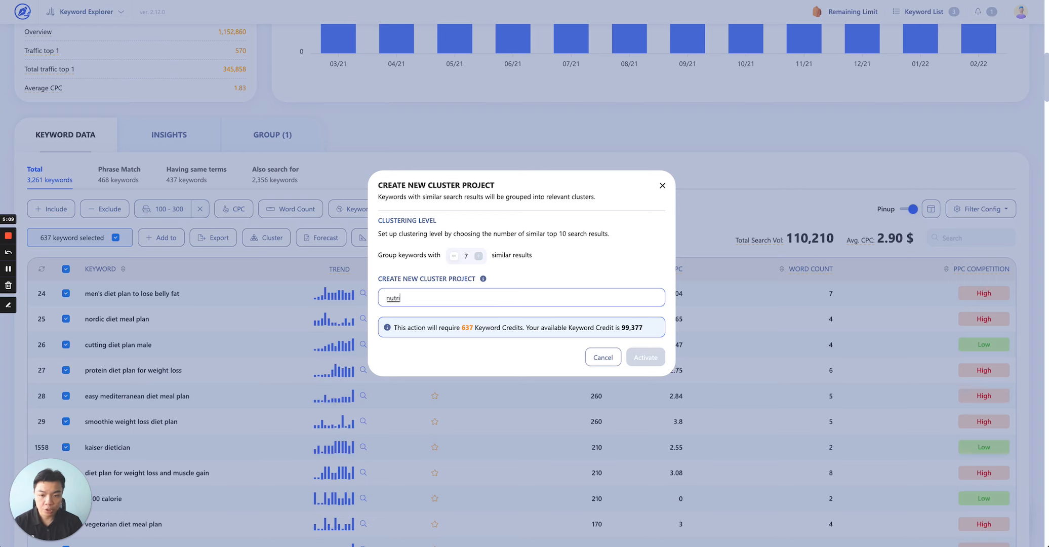
pyautogui.write('tion plan')
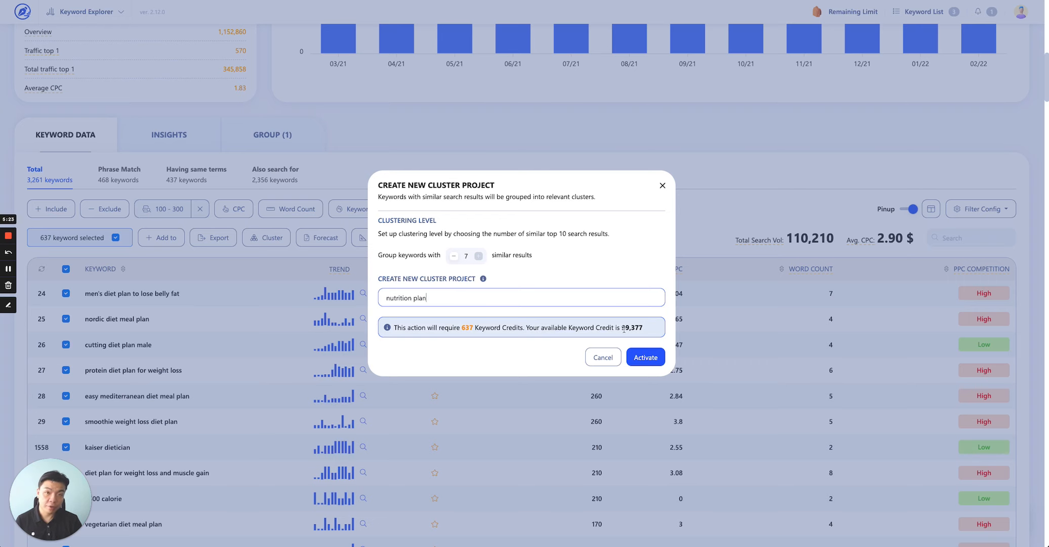
pyautogui.click(653, 359)
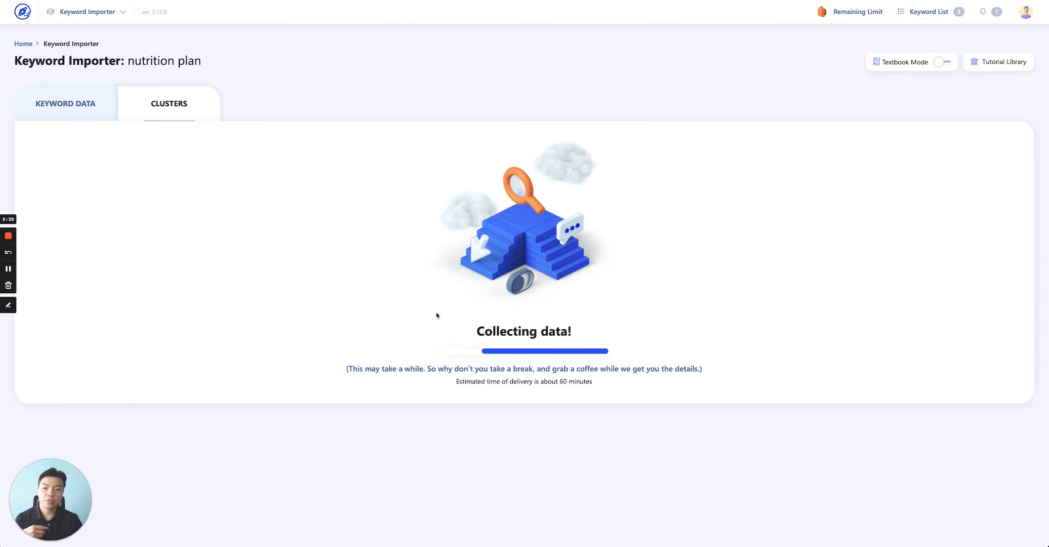
# Open the 16/04/2022 nutrition plan project from the Keyword Importer history and view its clusters.
pyautogui.click(65, 103)
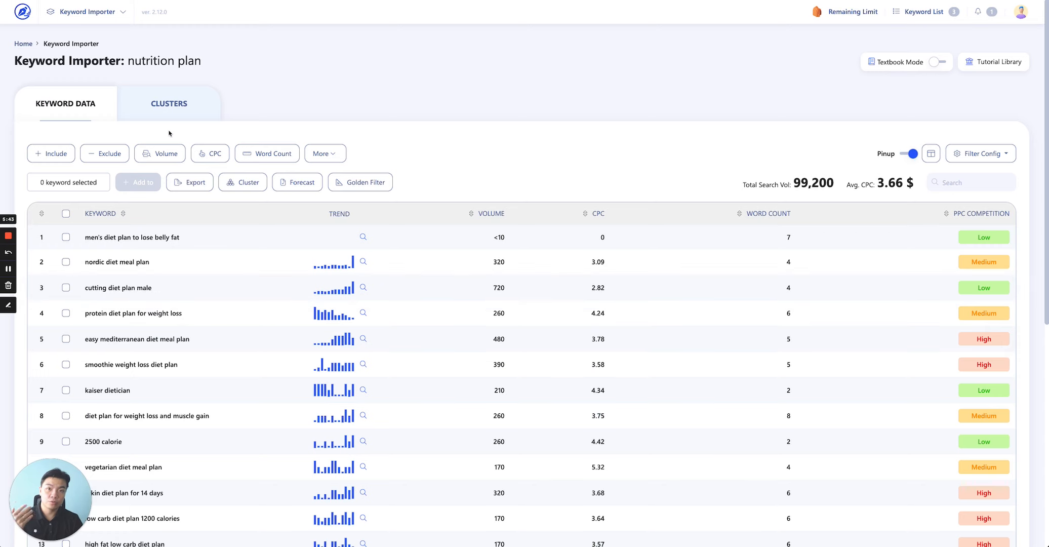
pyautogui.click(169, 104)
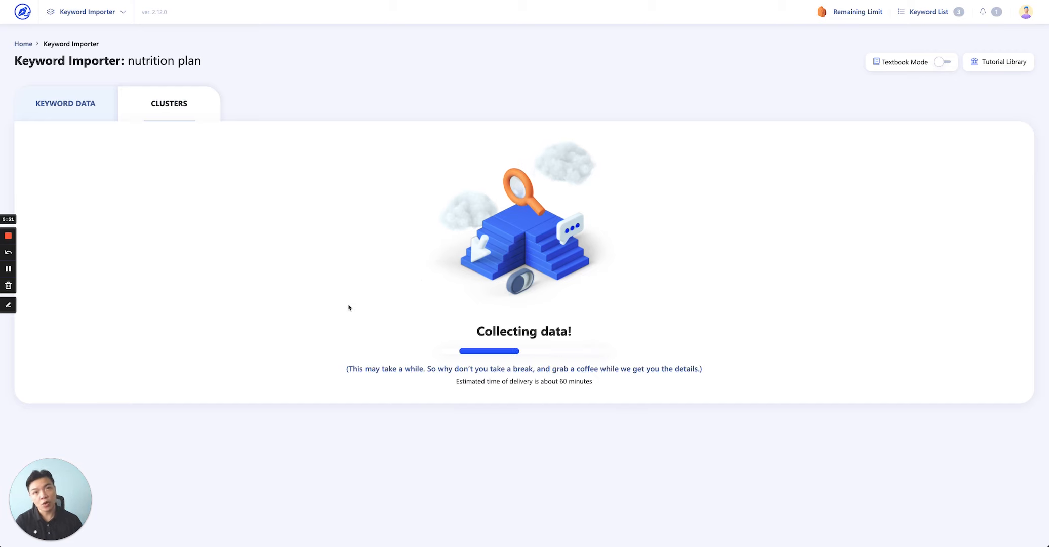
pyautogui.click(88, 12)
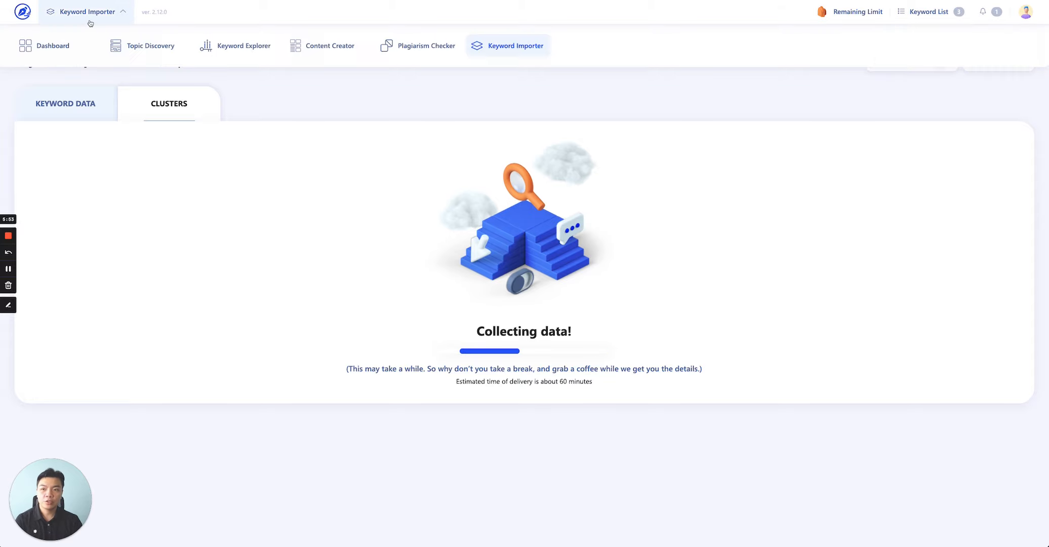
pyautogui.click(468, 45)
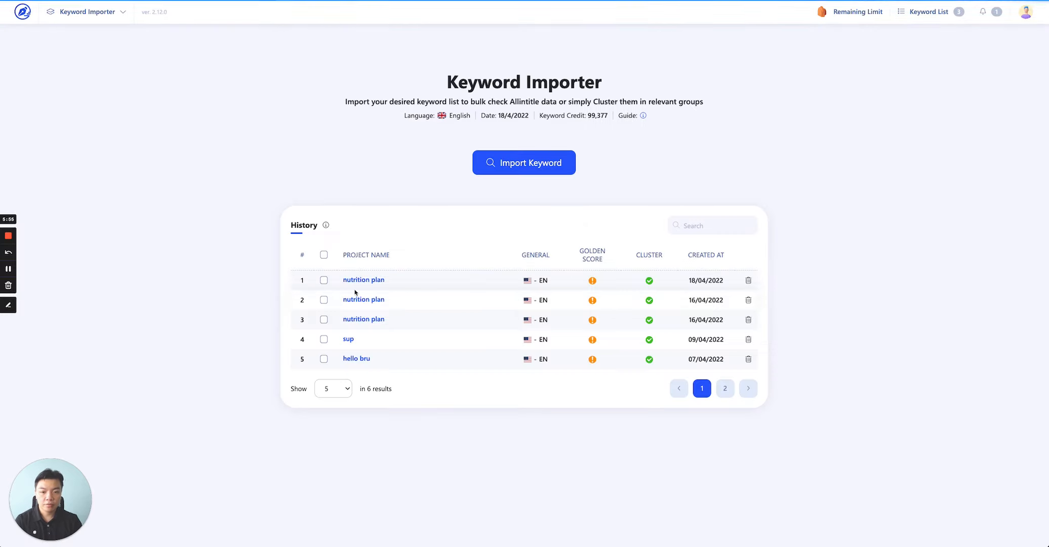
pyautogui.click(383, 302)
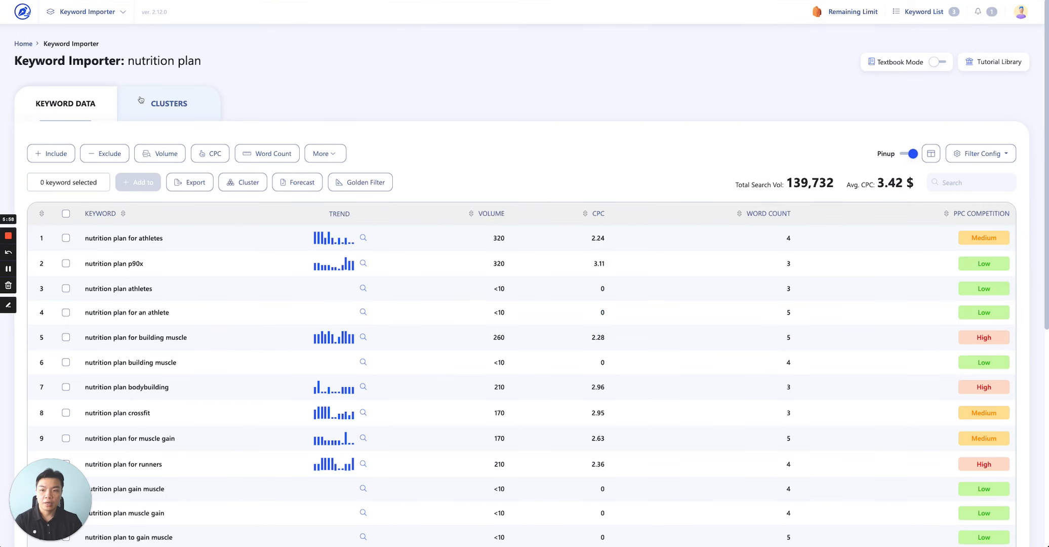
pyautogui.click(152, 102)
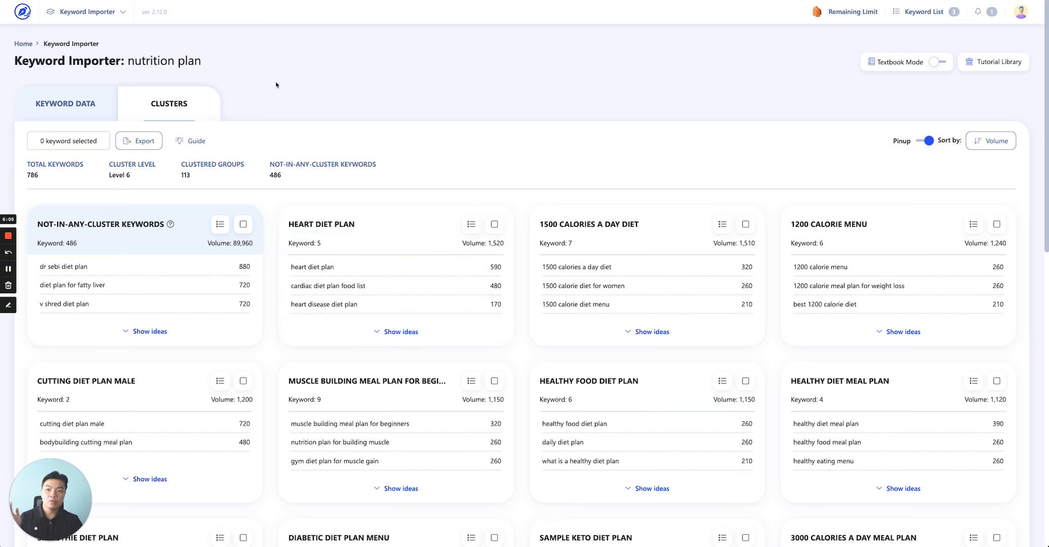
# Examine the not-in-any-cluster keywords card by showing and hiding its keyword ideas.
pyautogui.scroll(-2, 288, 282)
pyautogui.scroll(2, 289, 282)
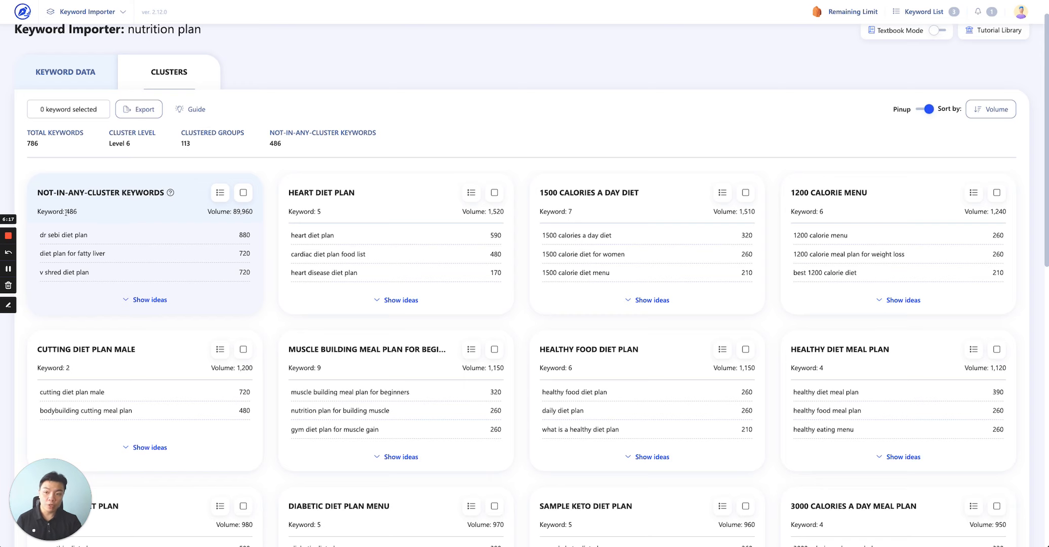
pyautogui.moveTo(65, 211); pyautogui.dragTo(76, 213)
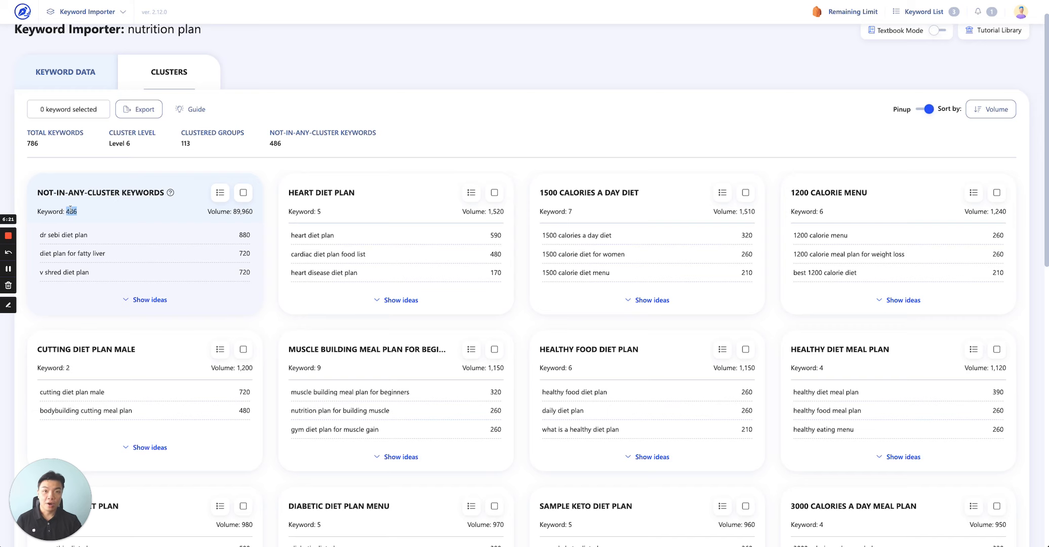
pyautogui.click(148, 299)
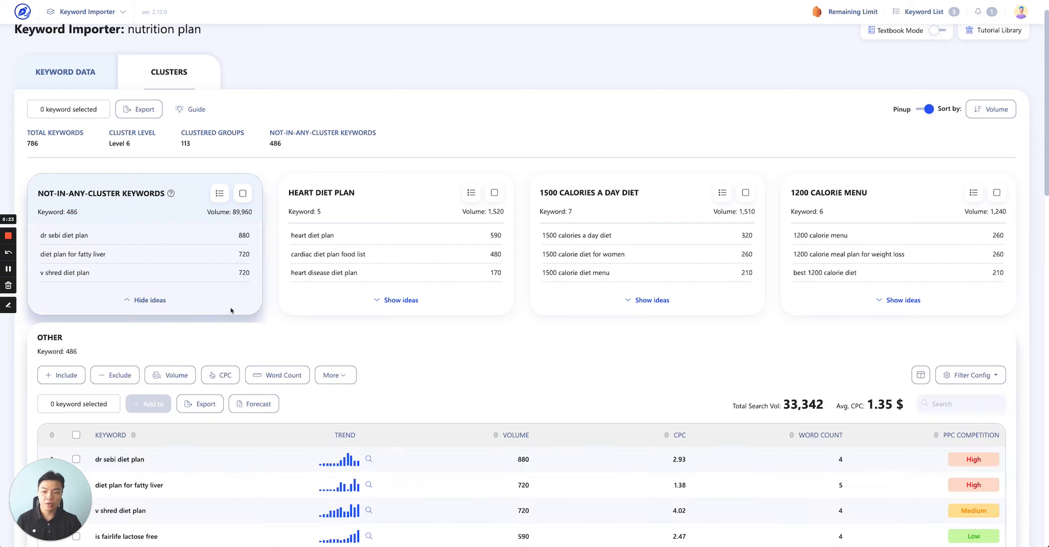
pyautogui.click(149, 300)
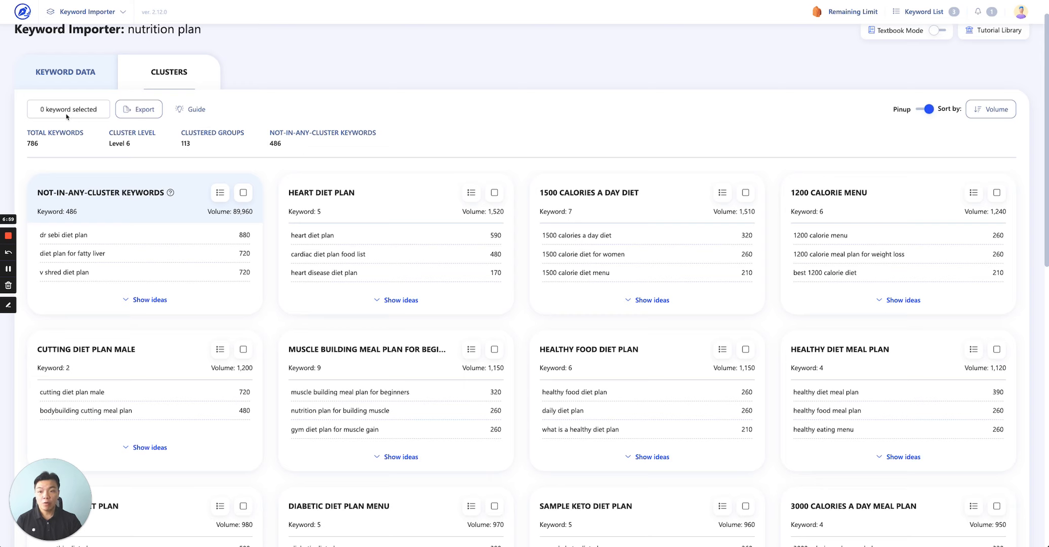
pyautogui.click(991, 111)
pyautogui.click(992, 112)
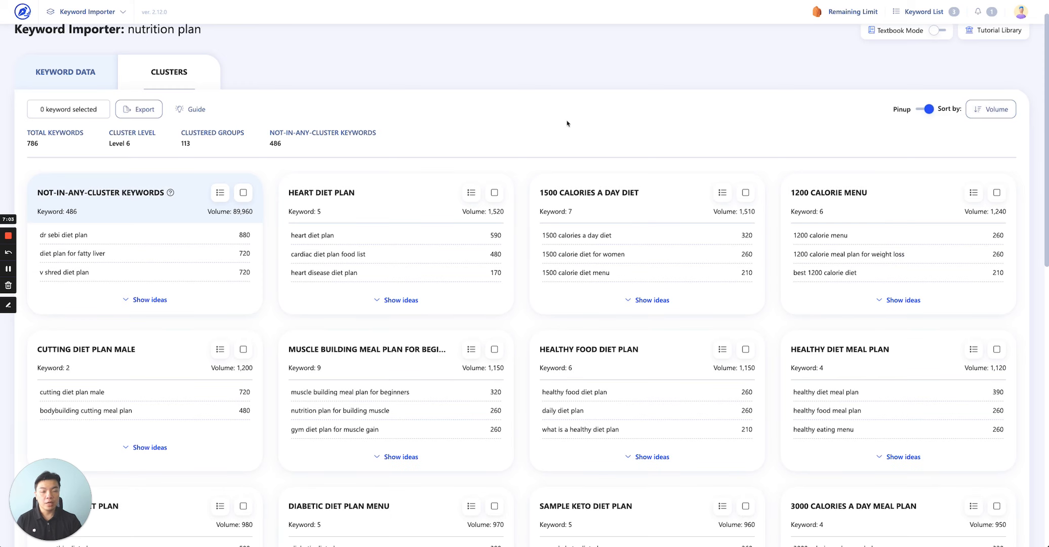
pyautogui.click(136, 112)
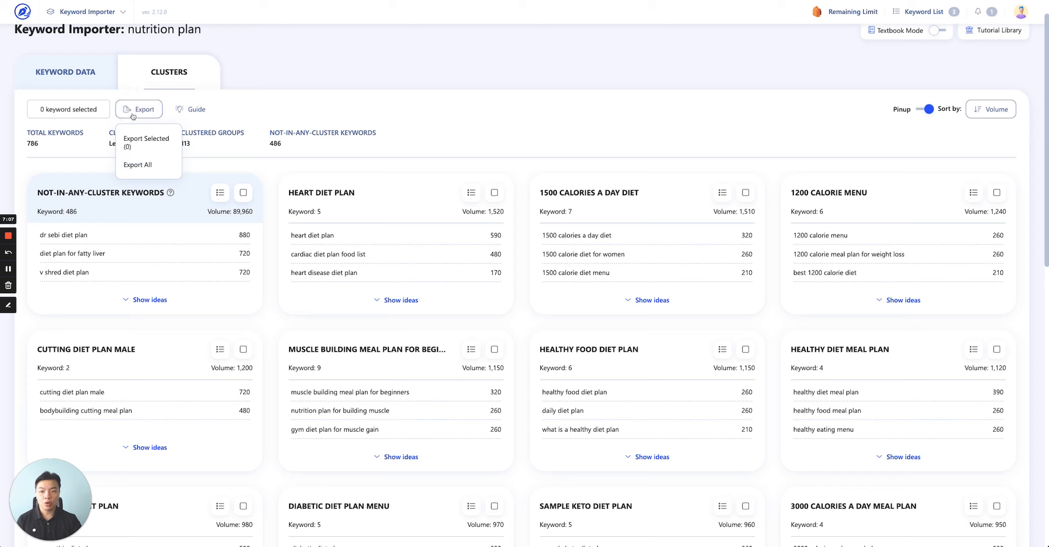
# Select the Heart Diet Plan, 1500 Calories A Day Diet and 1200 Calorie Menu clusters and open the export options.
pyautogui.click(494, 192)
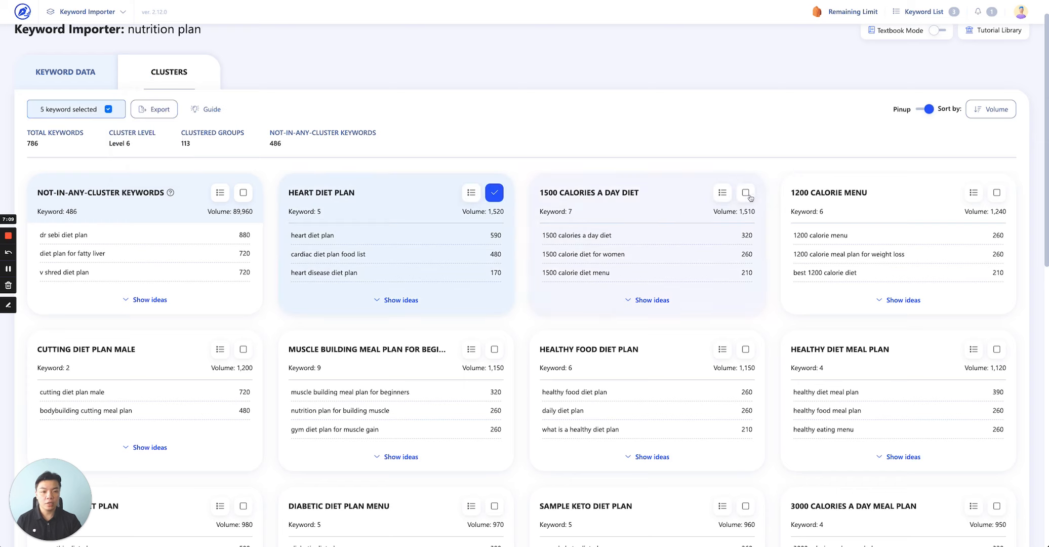
pyautogui.click(746, 193)
pyautogui.click(996, 193)
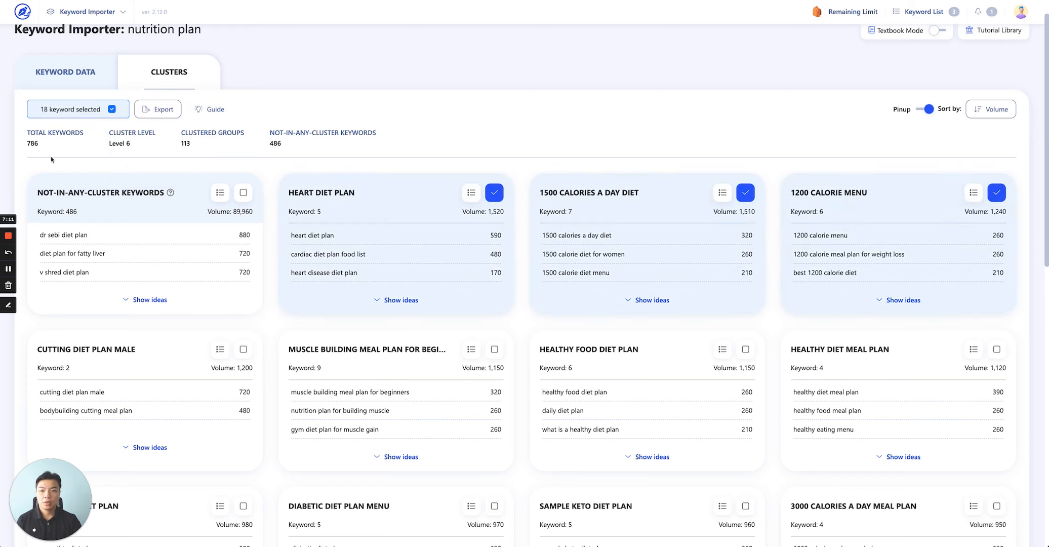
pyautogui.click(158, 108)
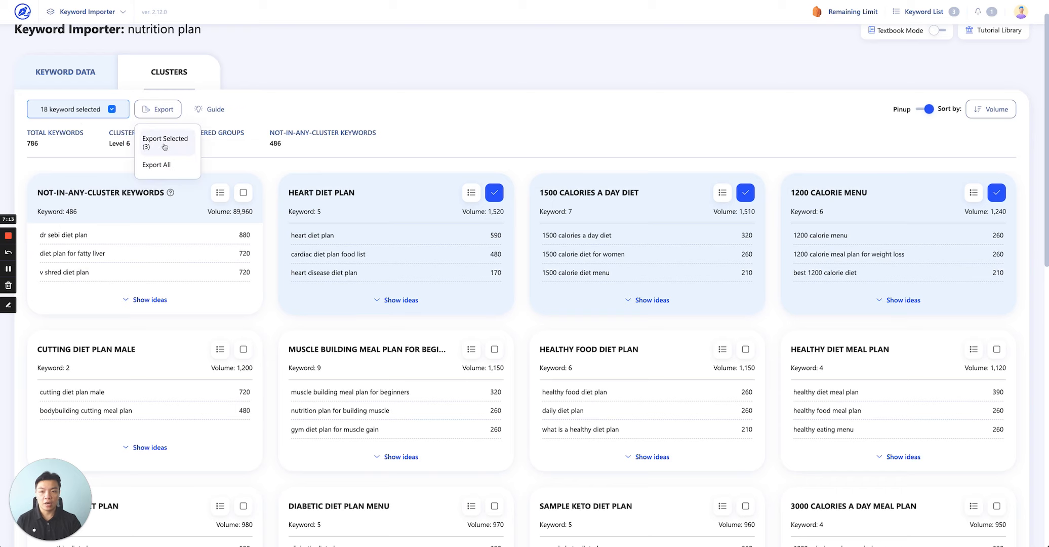
pyautogui.click(177, 167)
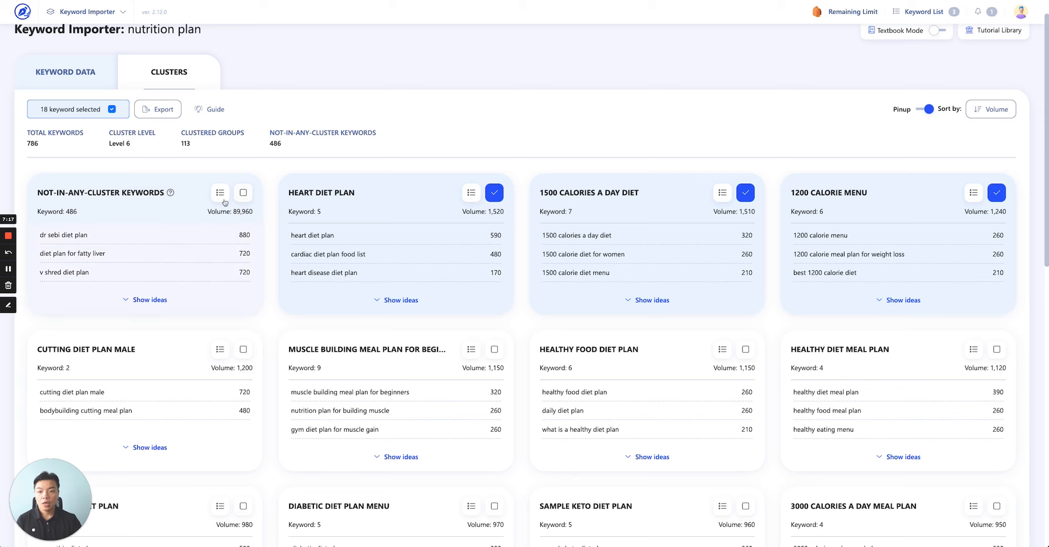
# Deselect the three selected cluster cards.
pyautogui.click(494, 192)
pyautogui.click(745, 192)
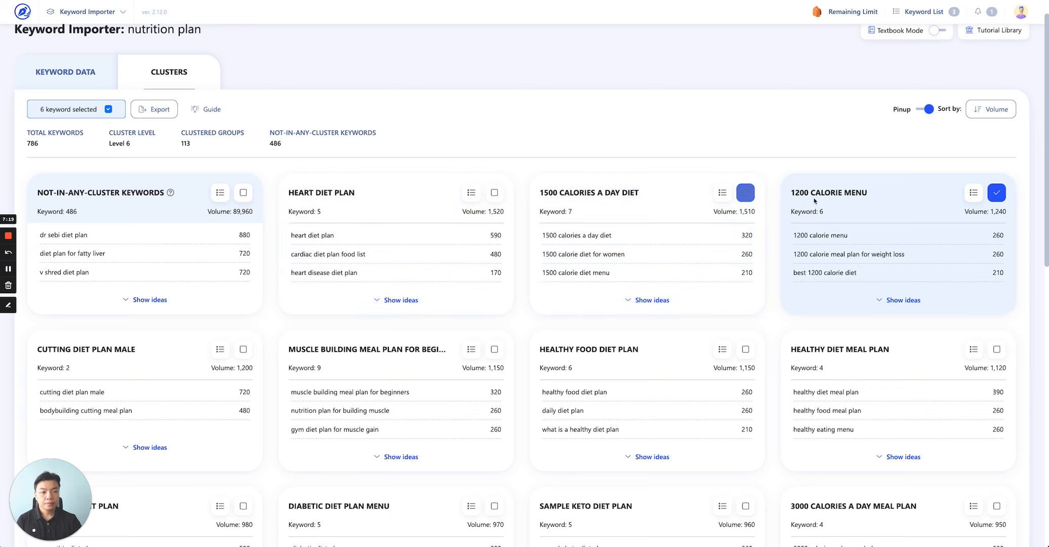
pyautogui.click(997, 192)
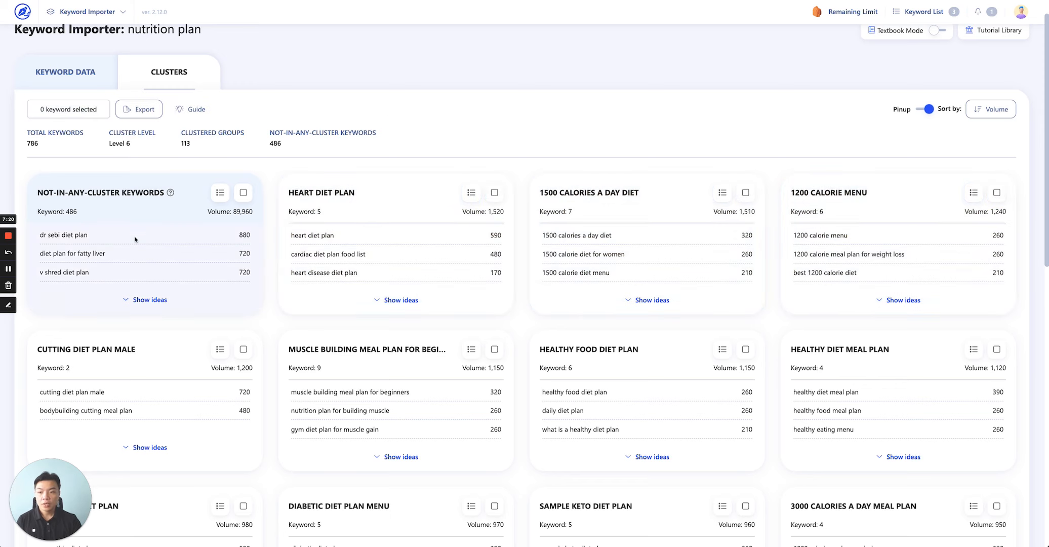
# Expand and collapse the keyword ideas table of the not-in-any-cluster keywords card.
pyautogui.click(138, 301)
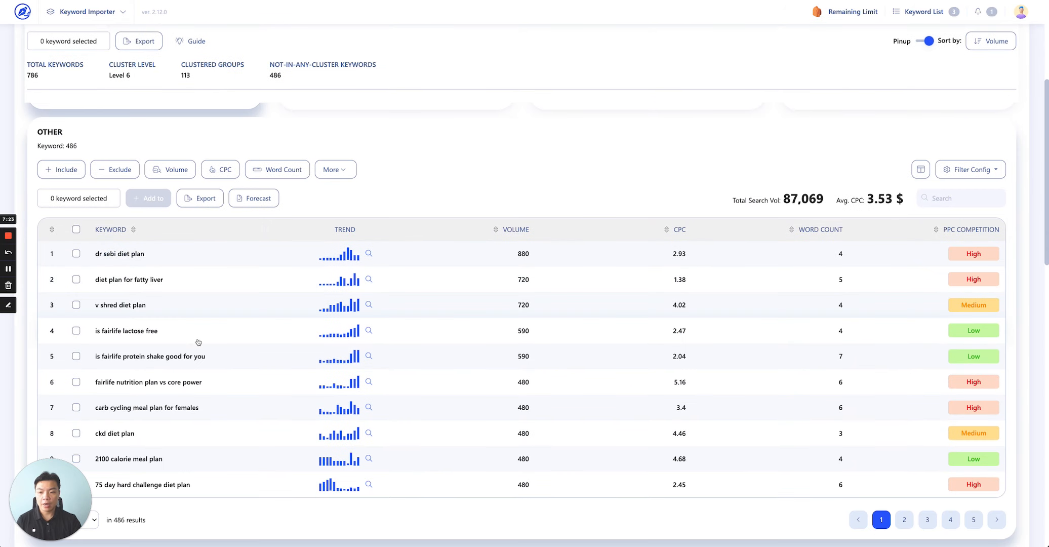
pyautogui.click(150, 297)
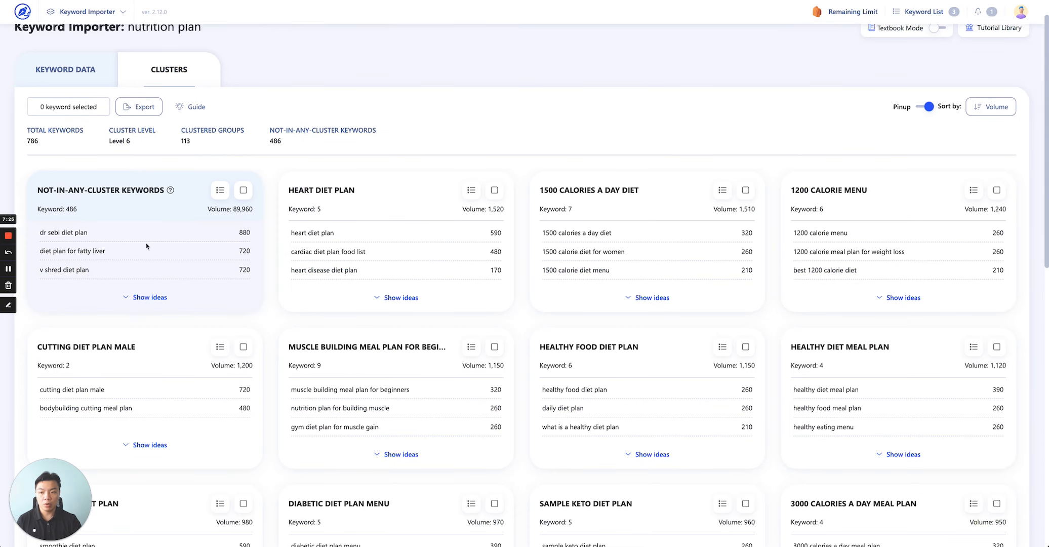
# Open the add-to-list dialog for the not-in-any-cluster keywords, view the existing lists, and close it.
pyautogui.click(219, 193)
pyautogui.click(571, 223)
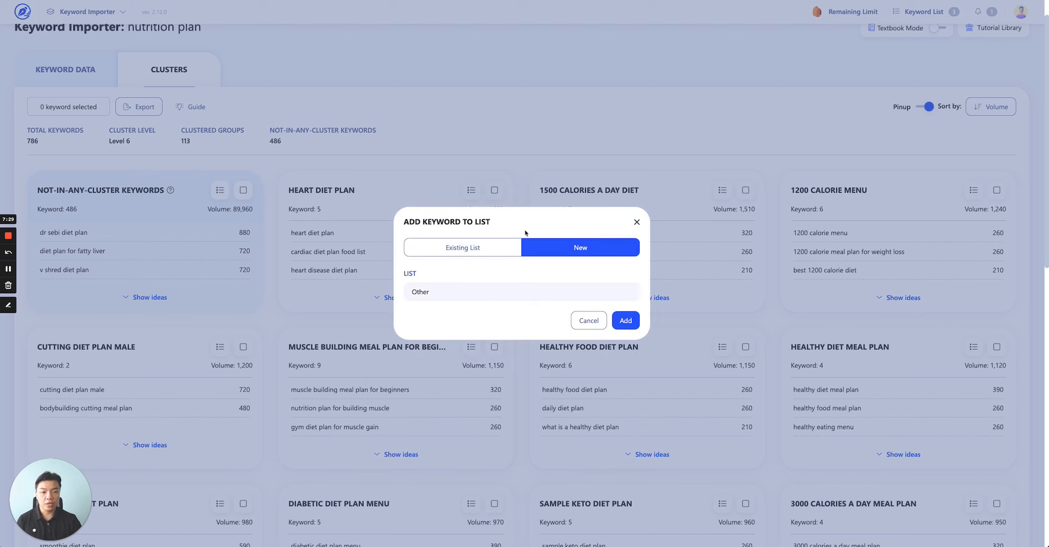
pyautogui.click(469, 249)
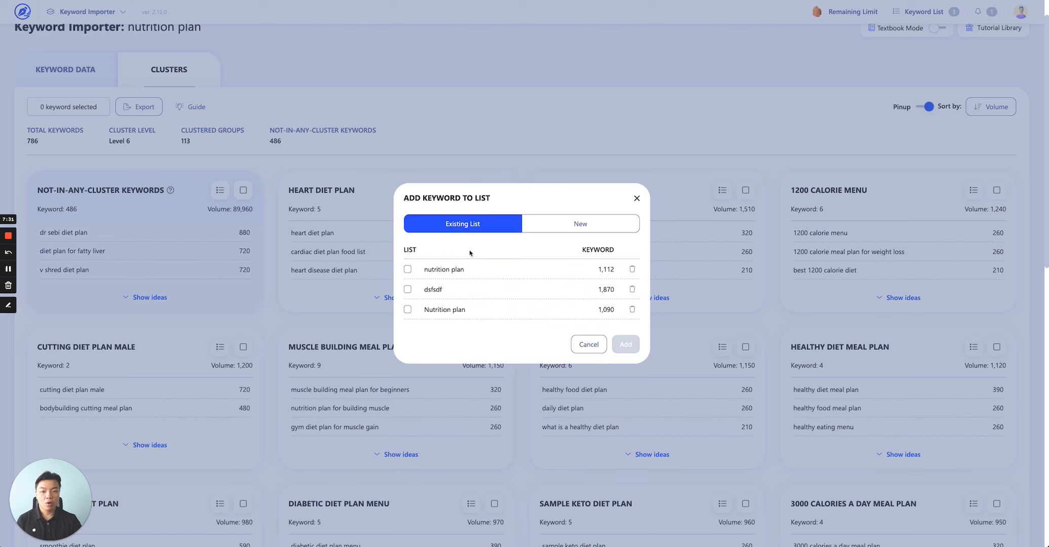
pyautogui.click(636, 199)
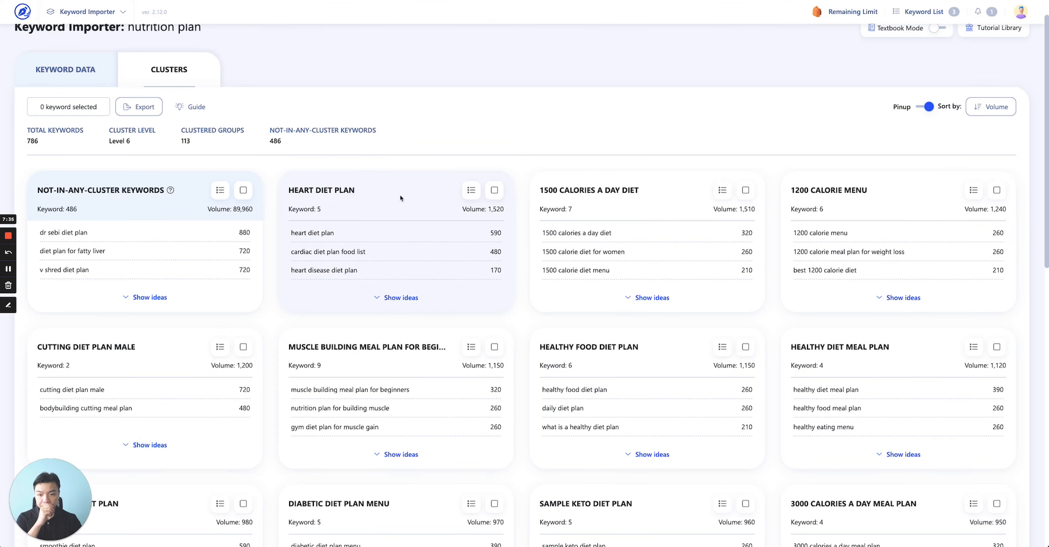
# Export all clusters as an .xlsx file named nutriton plan and save it.
pyautogui.scroll(-5, 349, 200)
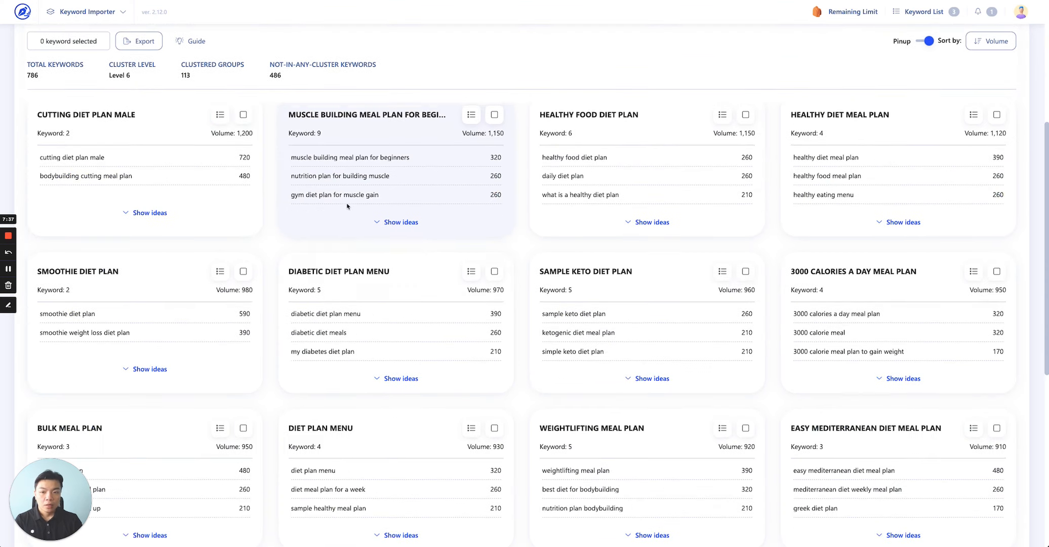
pyautogui.scroll(6, 347, 204)
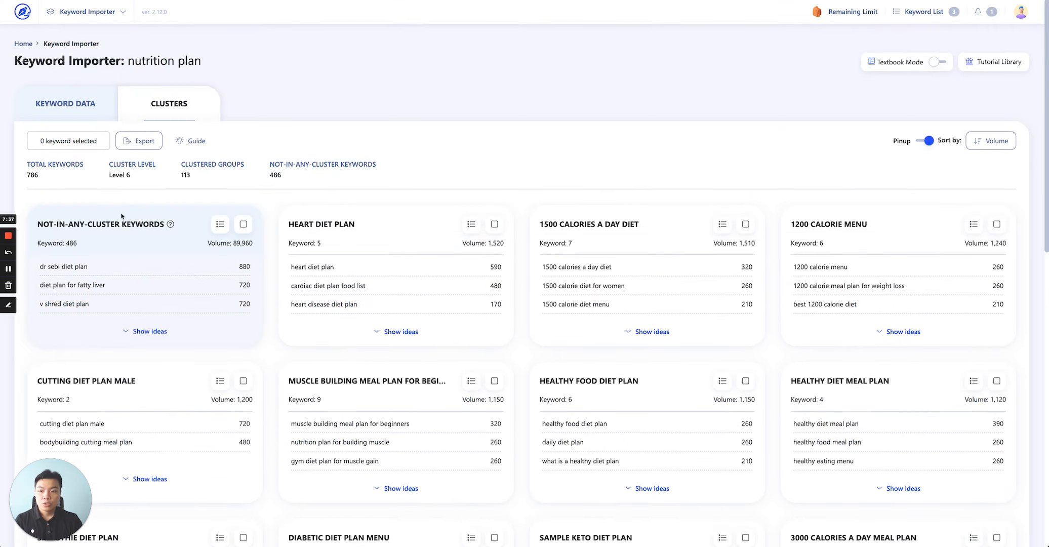
pyautogui.click(137, 144)
pyautogui.click(140, 197)
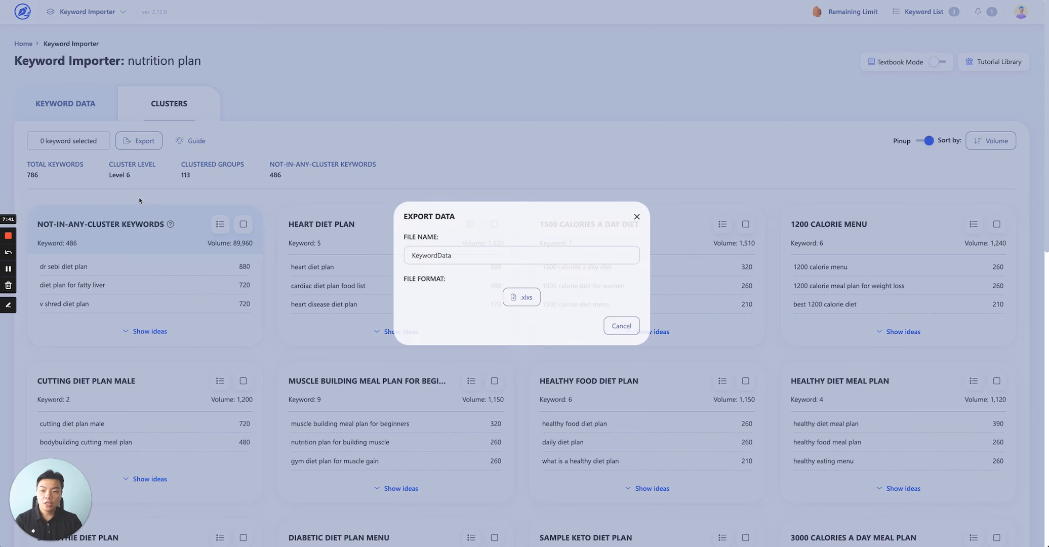
pyautogui.doubleClick(495, 258)
pyautogui.write('nutriton plan')
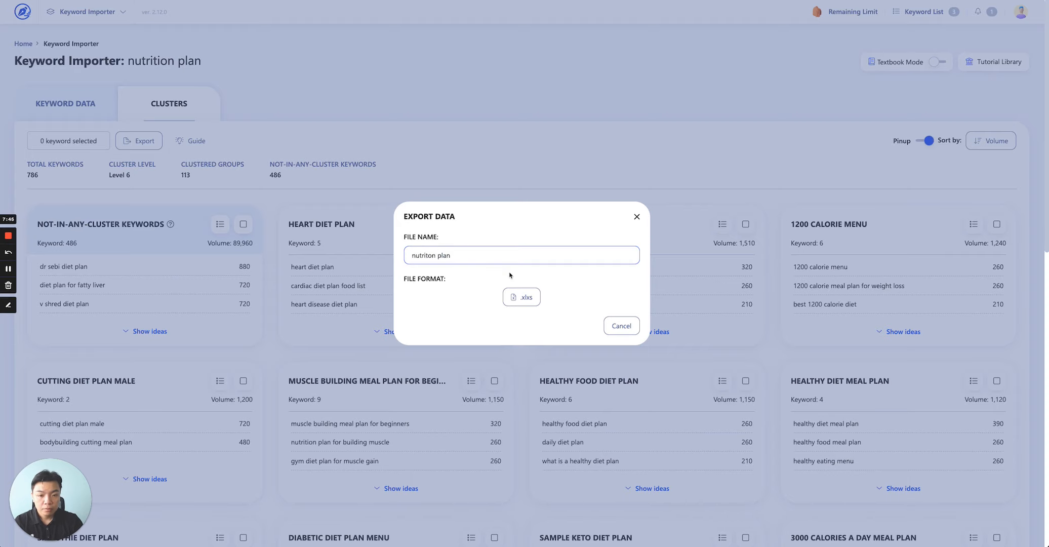
pyautogui.click(521, 297)
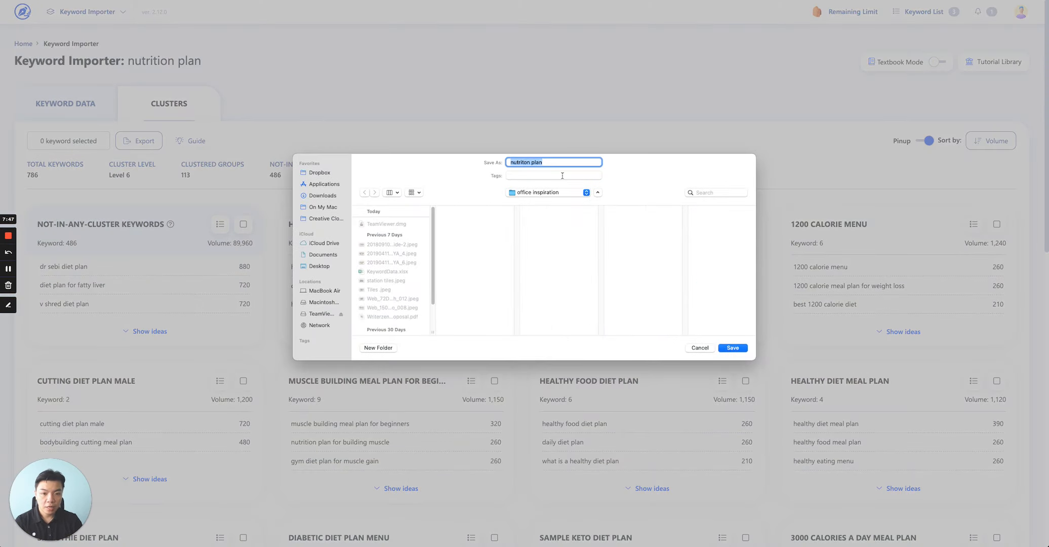
pyautogui.click(732, 347)
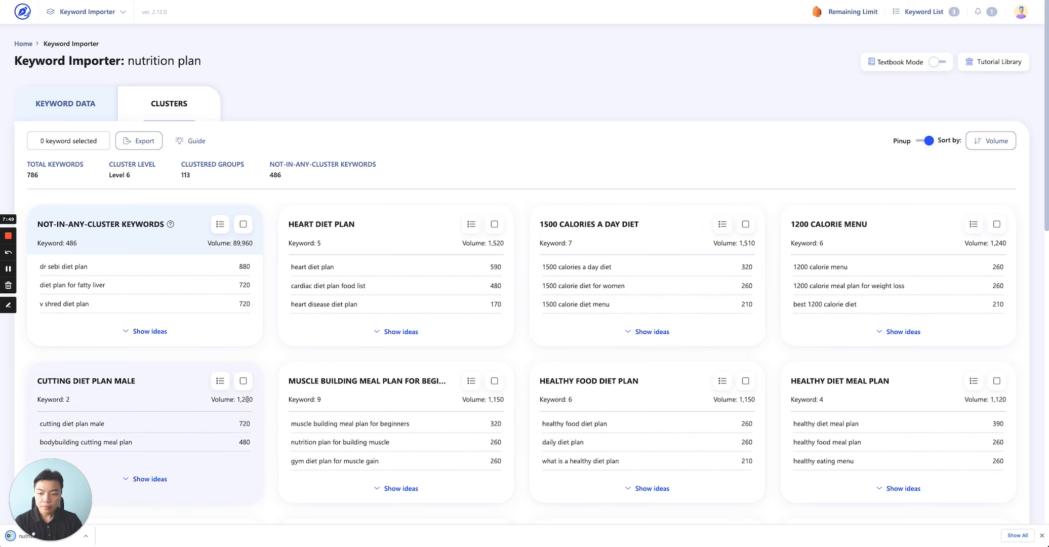
# Open the exported workbook in Excel and review its Project Information, Clustered Keywords and Not-in-any-cluster keywords sheets.
pyautogui.click(5, 541)
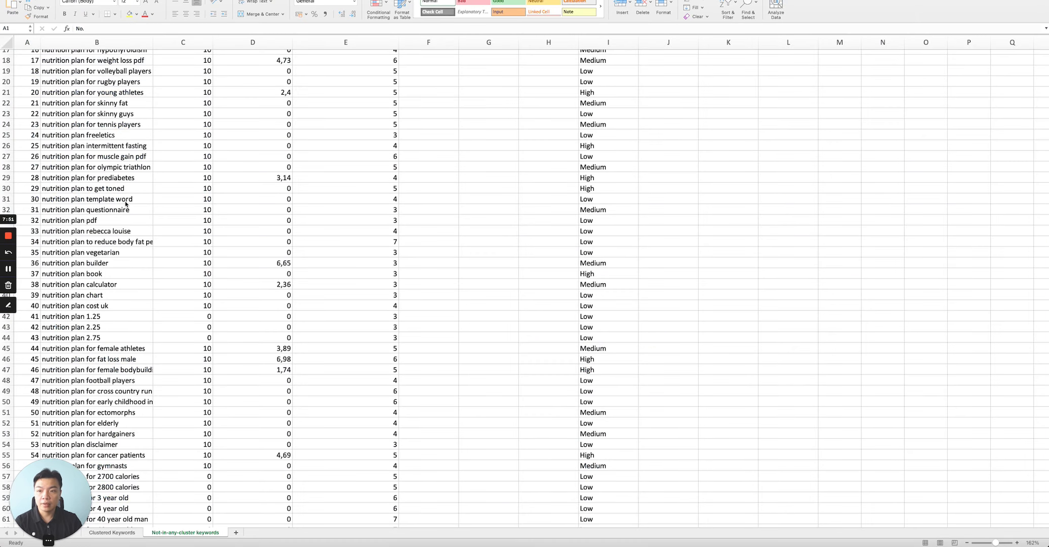
pyautogui.scroll(4, 128, 233)
pyautogui.scroll(1, 136, 240)
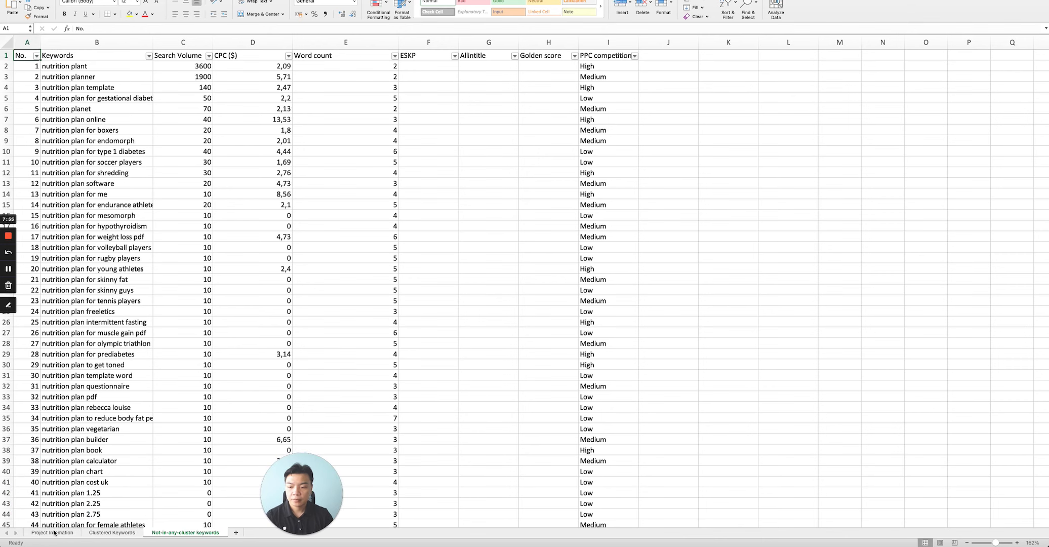
pyautogui.click(52, 532)
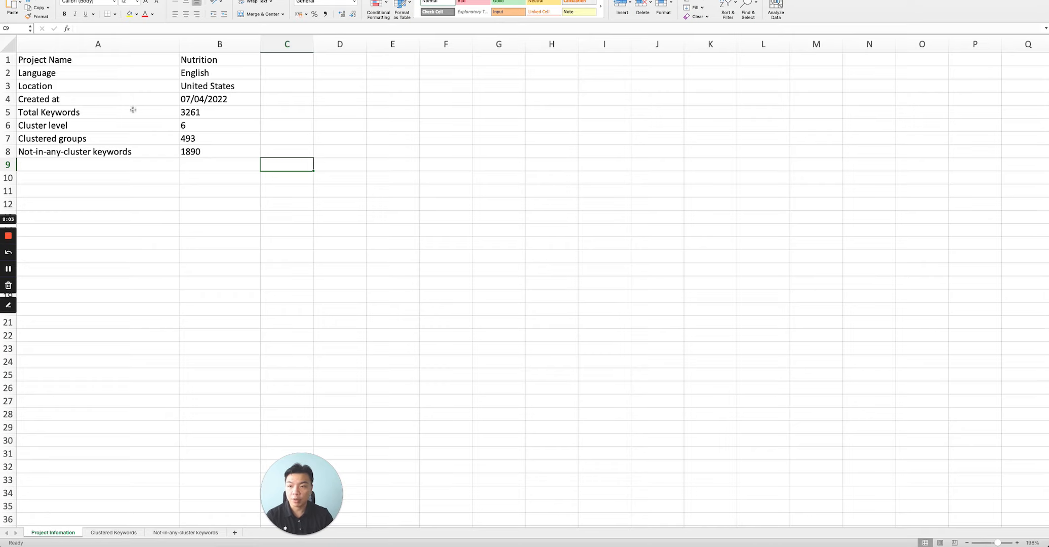
pyautogui.click(117, 532)
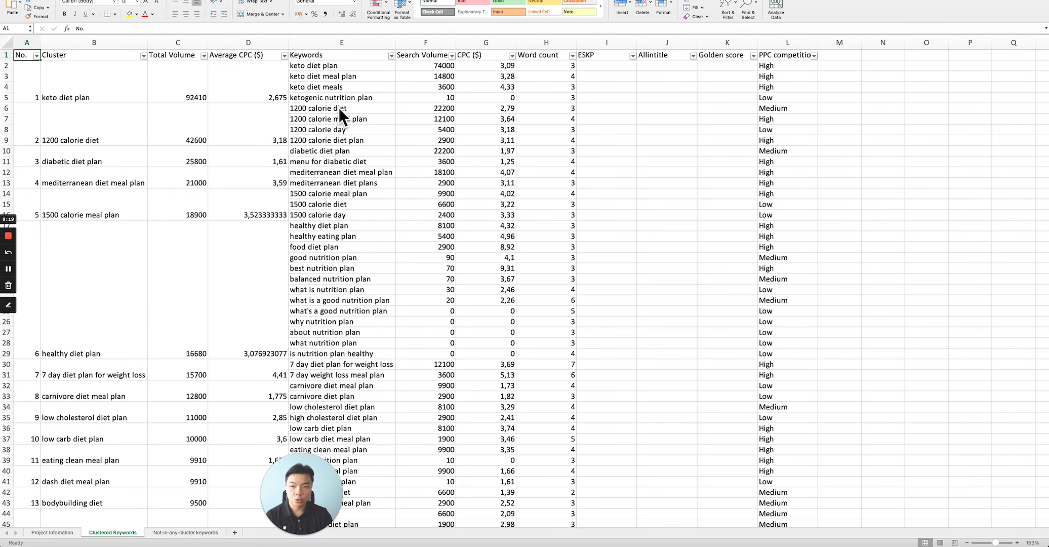
pyautogui.scroll(-15, 340, 114)
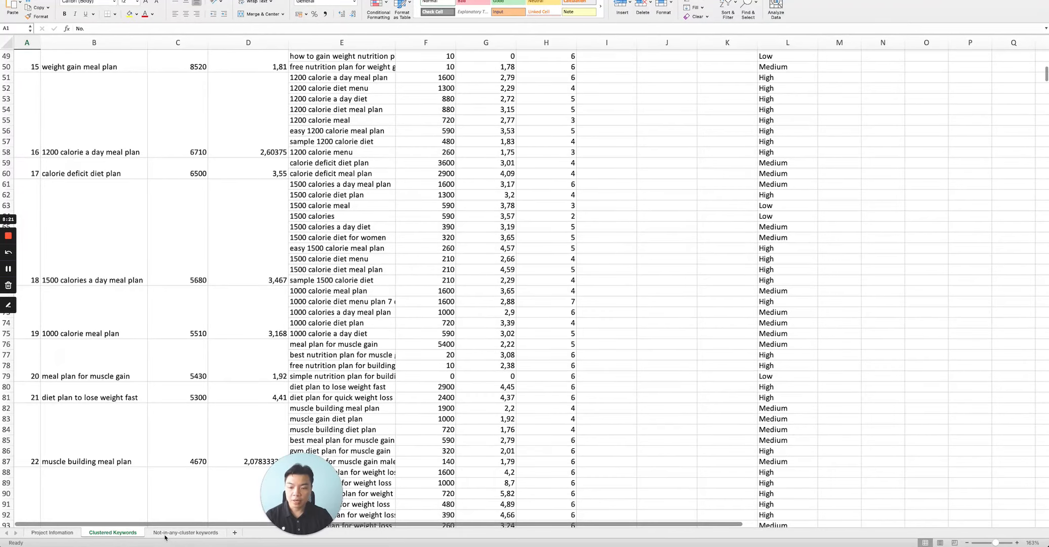
pyautogui.click(185, 532)
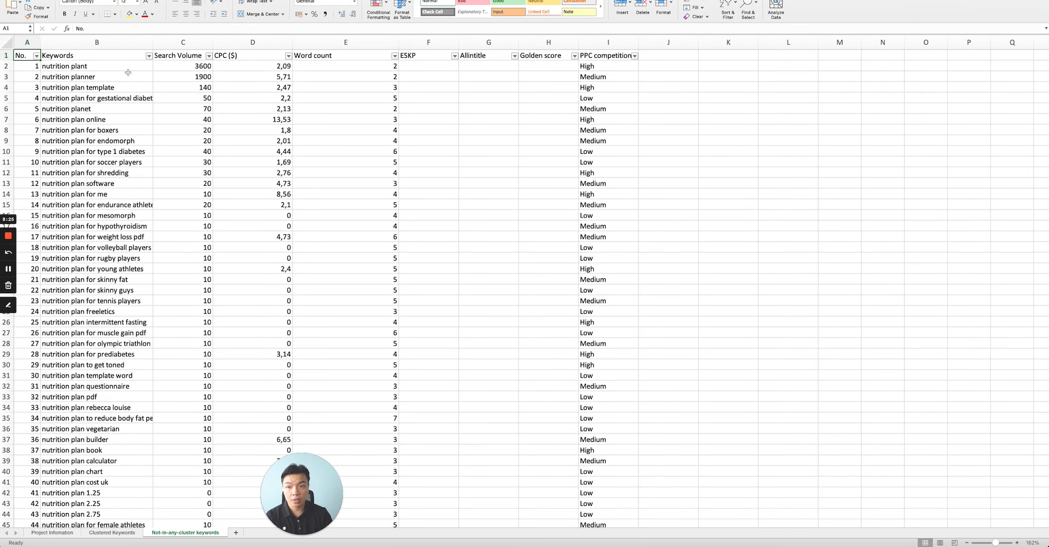
pyautogui.scroll(-4, 106, 195)
pyautogui.scroll(4, 109, 228)
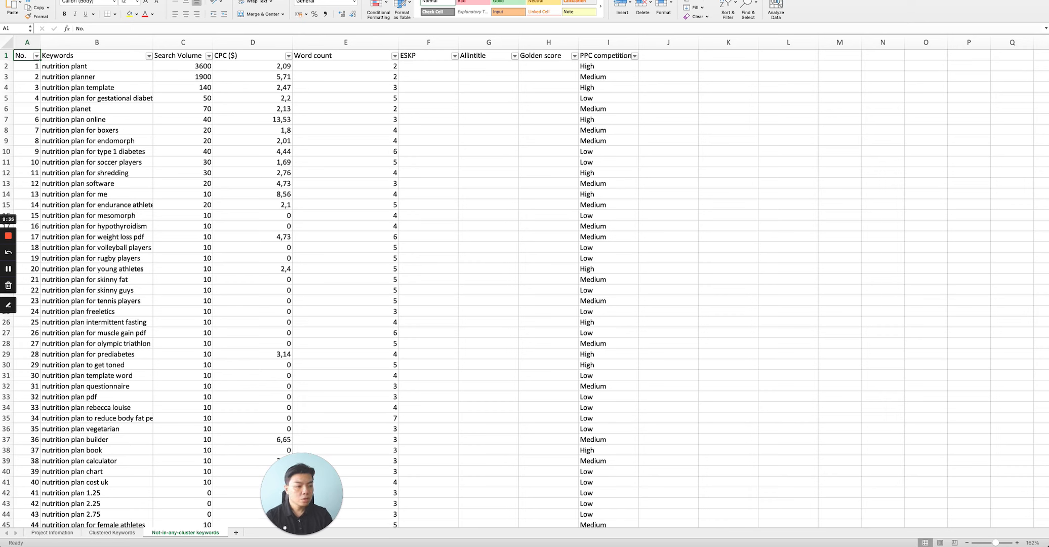
# Switch back to the browser's Keyword Explorer tab showing the filtered nutrition plan keyword list.
pyautogui.press('super+Tab')
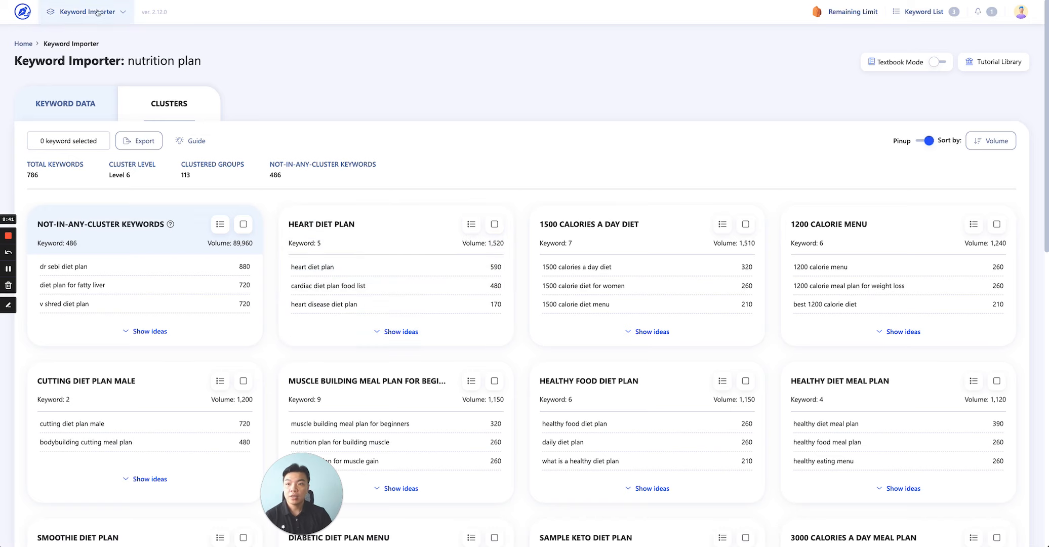
pyautogui.hotkey('ctrl', 'shift', 'Tab')
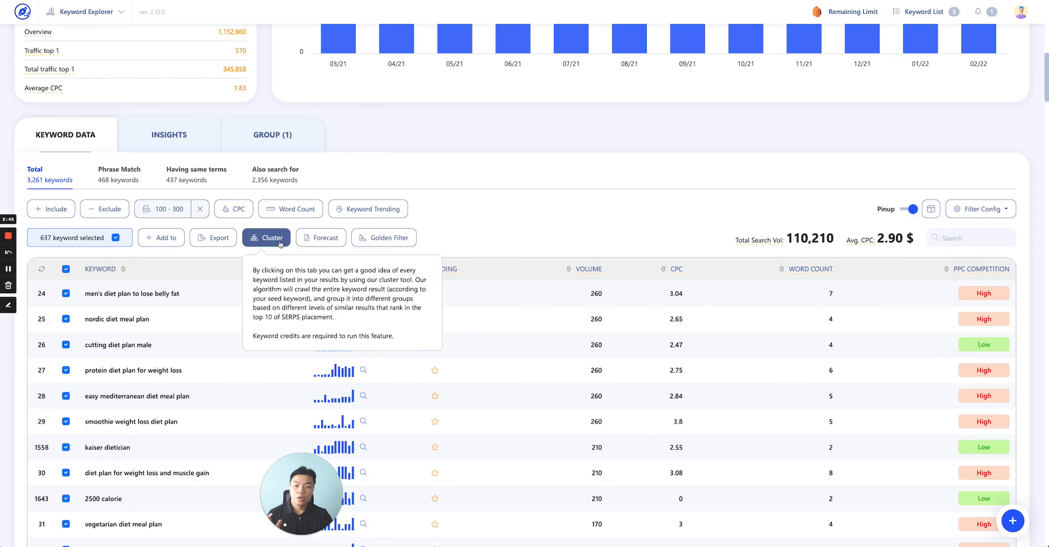
pyautogui.scroll(12, 658, 249)
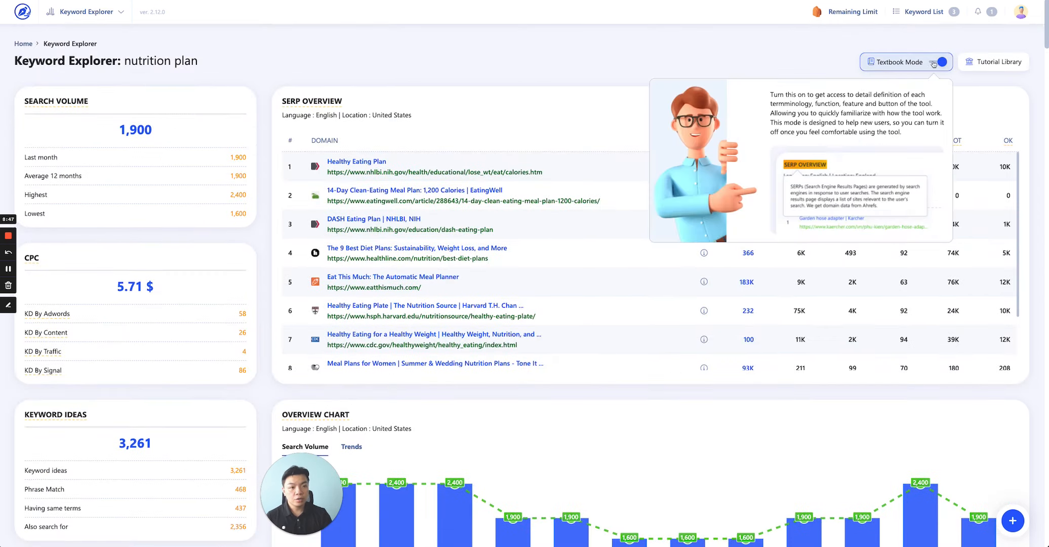
pyautogui.scroll(-12, 367, 183)
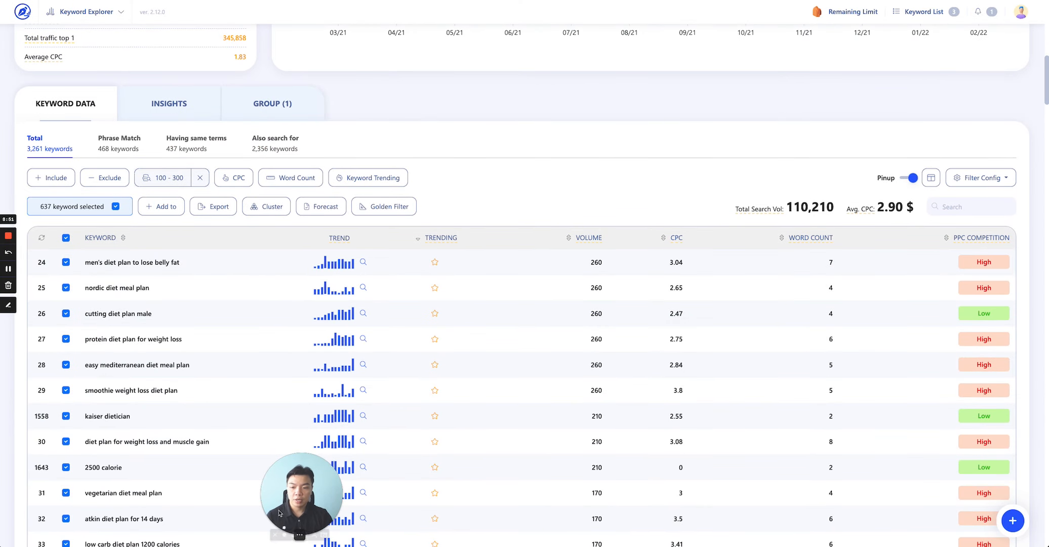
pyautogui.moveTo(297, 491); pyautogui.dragTo(15, 494)
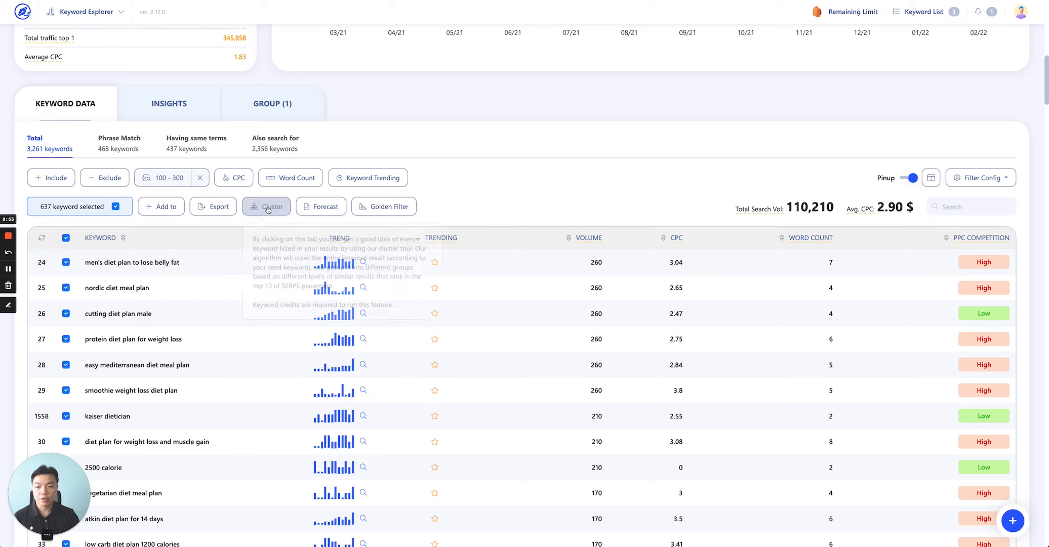